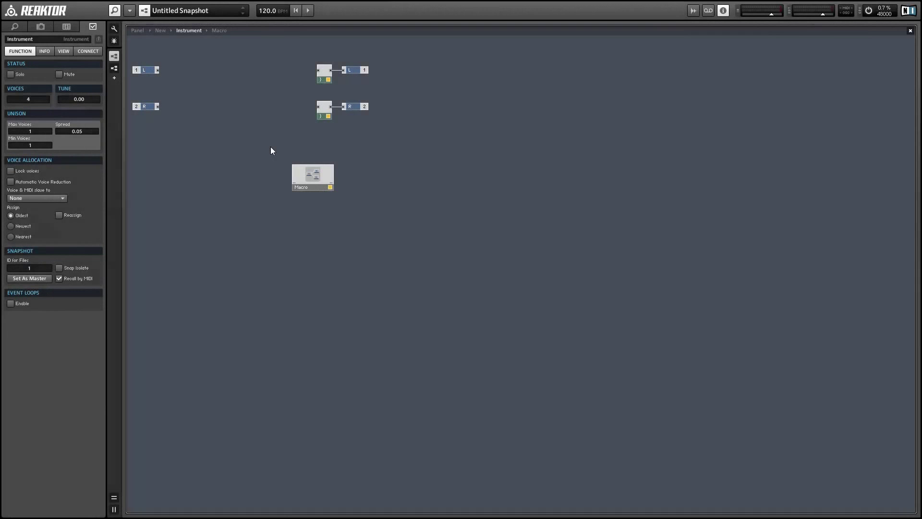
- Browse the module insert list and close it without adding anything
{"action": "right_click", "coordinate": [303, 209]}
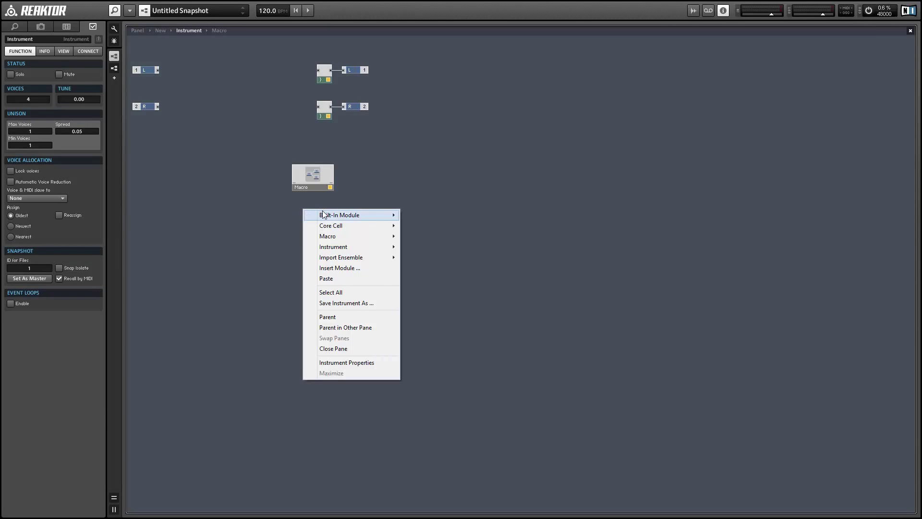
{"action": "mouse_move", "coordinate": [329, 215]}
{"action": "mouse_move", "coordinate": [469, 295]}
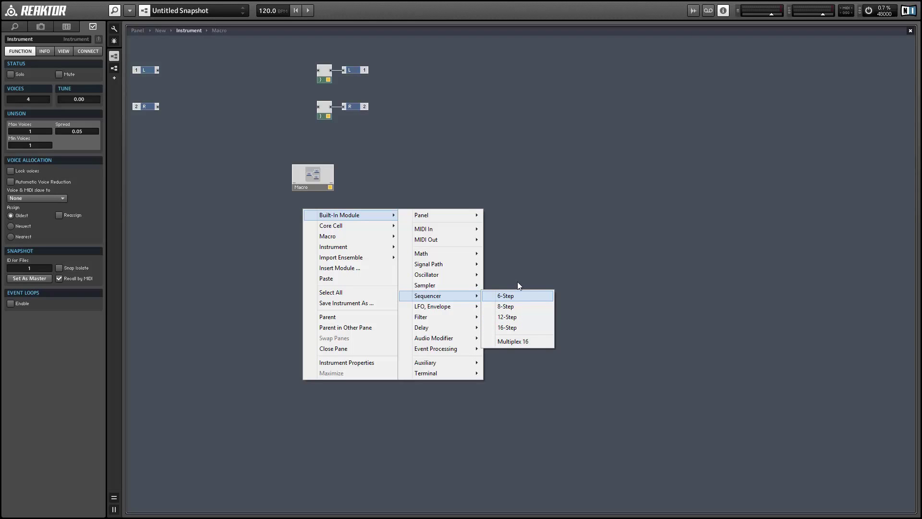
{"action": "left_click", "coordinate": [517, 282]}
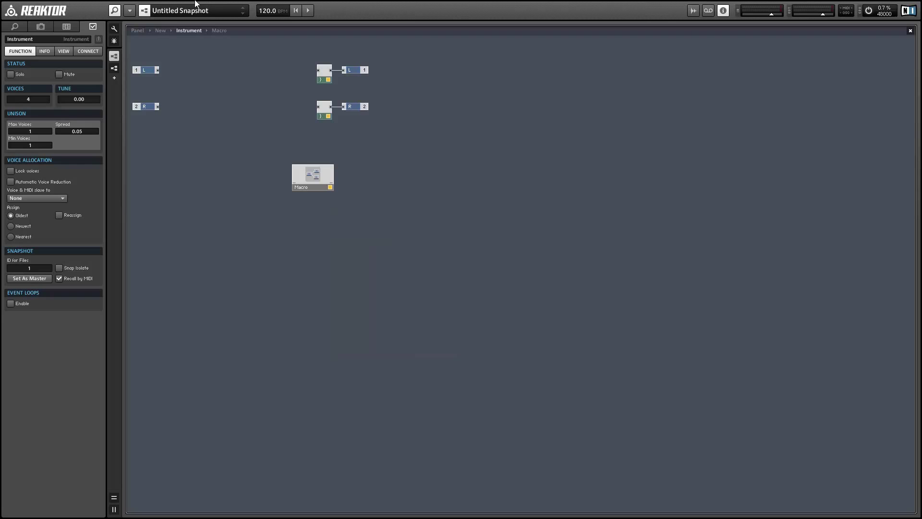
- On the panel, draw a new 16-step pattern in the Macro's red step graph, then fine-tune the first four bars
{"action": "left_click", "coordinate": [135, 31]}
{"action": "mouse_move", "coordinate": [149, 109]}
{"action": "left_mouse_down"}
{"action": "mouse_move", "coordinate": [194, 114]}
{"action": "mouse_move", "coordinate": [253, 132]}
{"action": "mouse_move", "coordinate": [334, 136]}
{"action": "mouse_move", "coordinate": [366, 123]}
{"action": "left_mouse_up"}
{"action": "left_click_drag", "start_coordinate": [175, 105], "coordinate": [128, 118]}
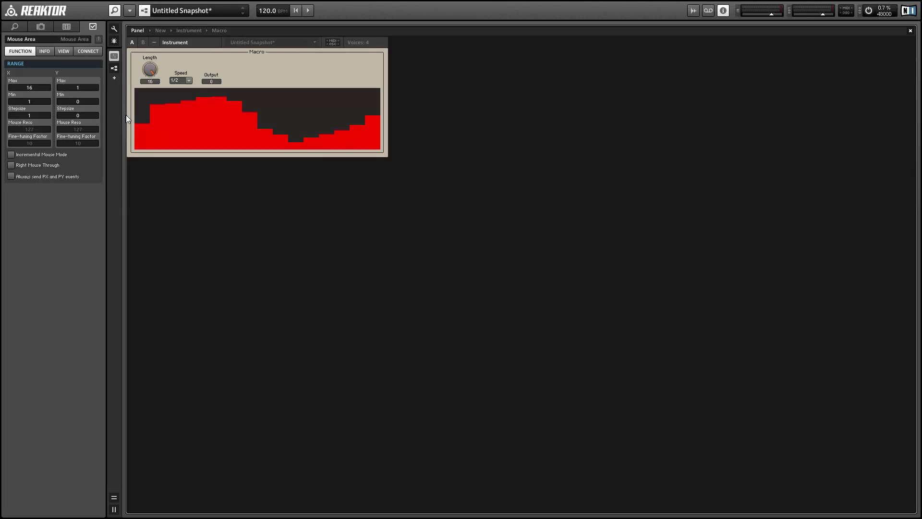
{"action": "left_click_drag", "start_coordinate": [144, 118], "coordinate": [166, 105]}
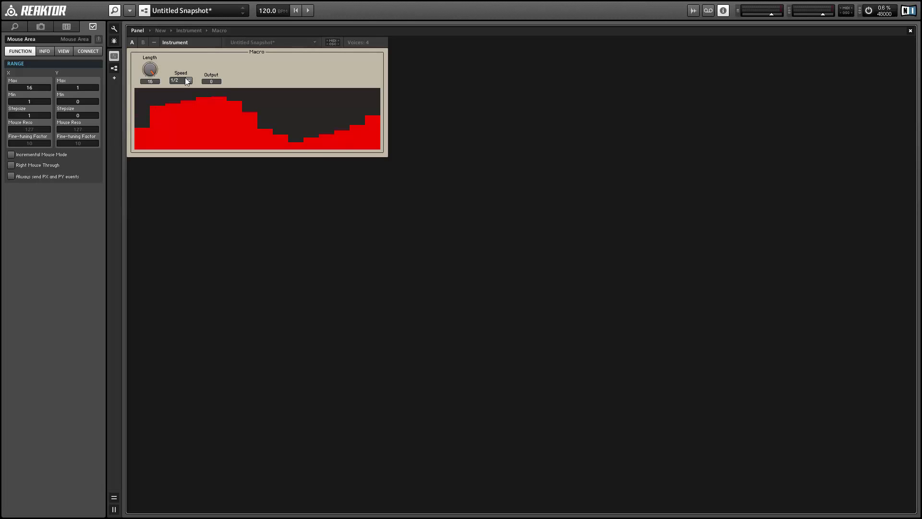
- Open the Macro and delete the Song Position clock through Multiplex 16 modules
{"action": "left_click", "coordinate": [186, 31]}
{"action": "double_click", "coordinate": [313, 173]}
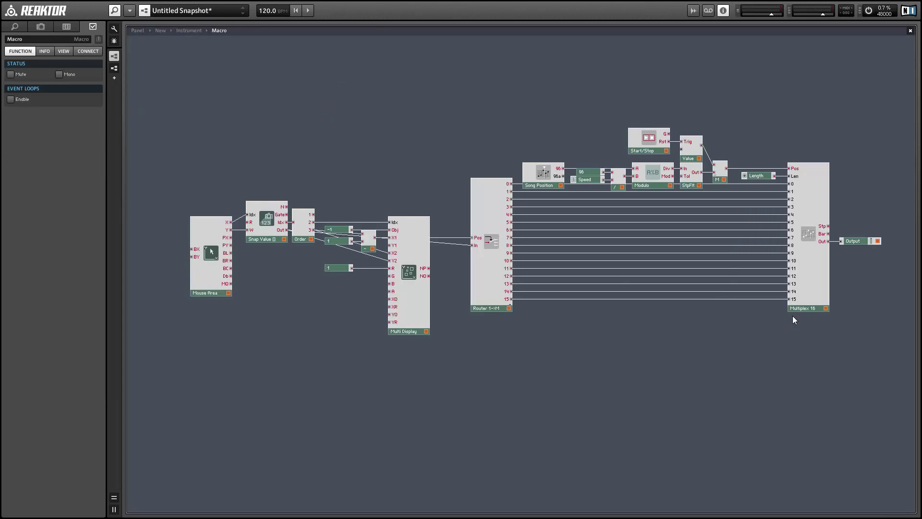
{"action": "left_click_drag", "start_coordinate": [825, 387], "coordinate": [546, 85]}
{"action": "key", "text": "Delete"}
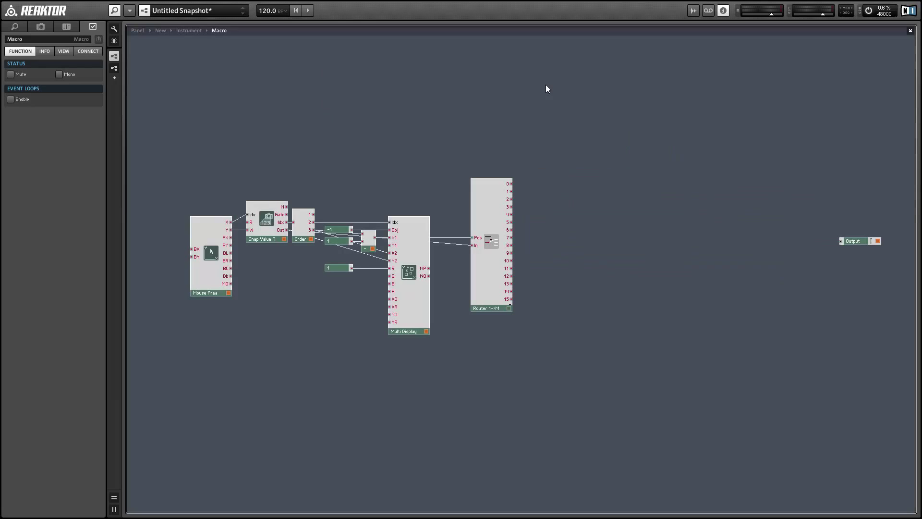
- Insert a Built-In 16-Step Sequencer module into the Macro
{"action": "right_click", "coordinate": [544, 129]}
{"action": "mouse_move", "coordinate": [609, 136]}
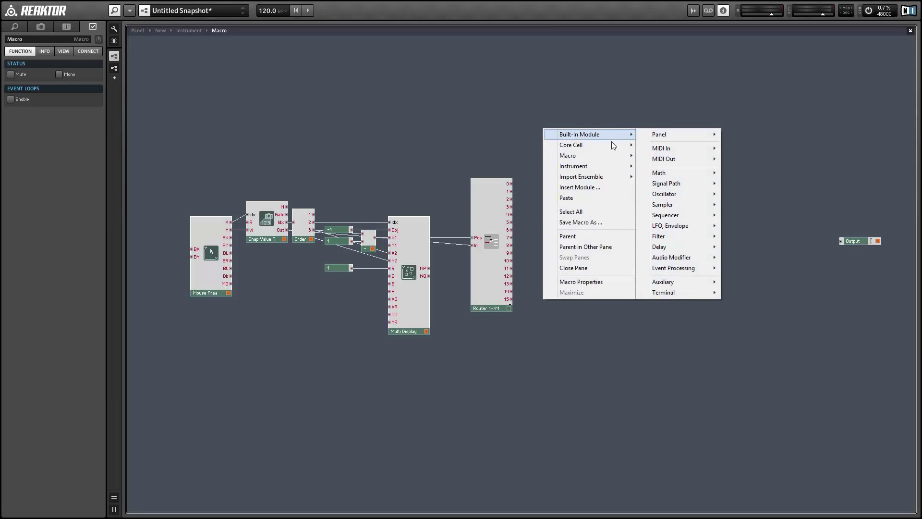
{"action": "mouse_move", "coordinate": [666, 217]}
{"action": "left_click", "coordinate": [763, 247]}
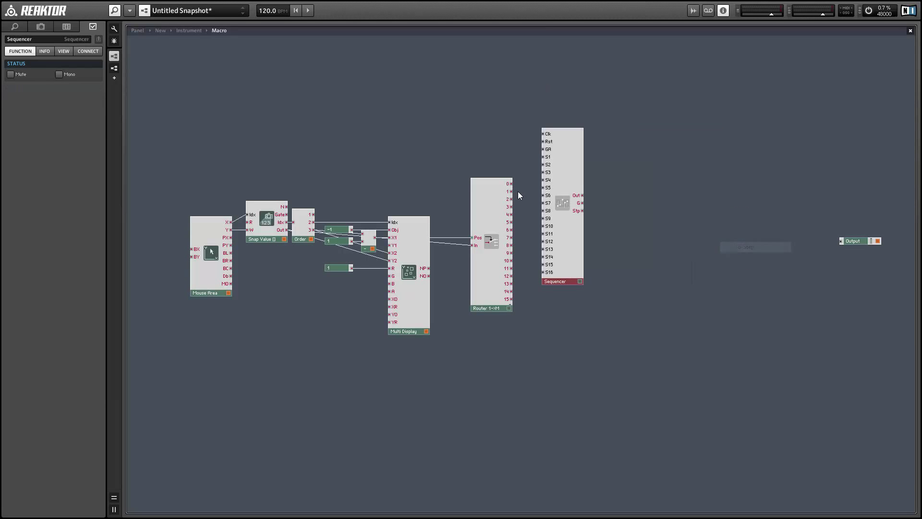
- Wire Router outputs 0–15 to Sequencer inputs S1–S16, then reposition the Sequencer
{"action": "left_click_drag", "start_coordinate": [511, 184], "coordinate": [544, 157]}
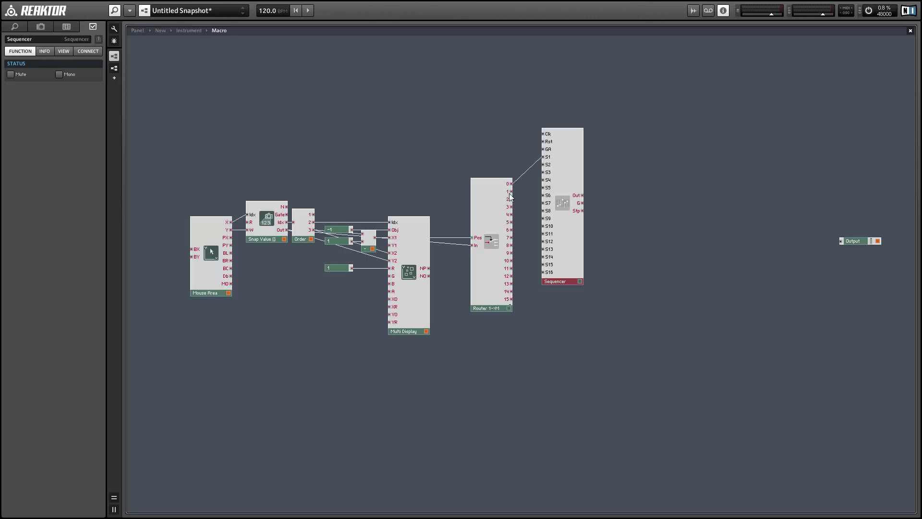
{"action": "left_click_drag", "start_coordinate": [511, 192], "coordinate": [543, 172]}
{"action": "left_click_drag", "start_coordinate": [511, 206], "coordinate": [543, 196]}
{"action": "left_click_drag", "start_coordinate": [511, 229], "coordinate": [512, 293]}
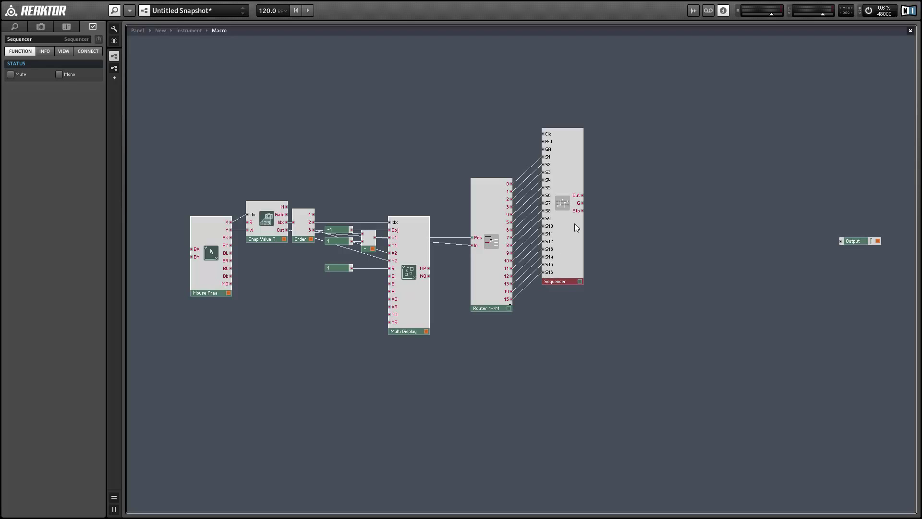
{"action": "left_click_drag", "start_coordinate": [575, 223], "coordinate": [576, 246]}
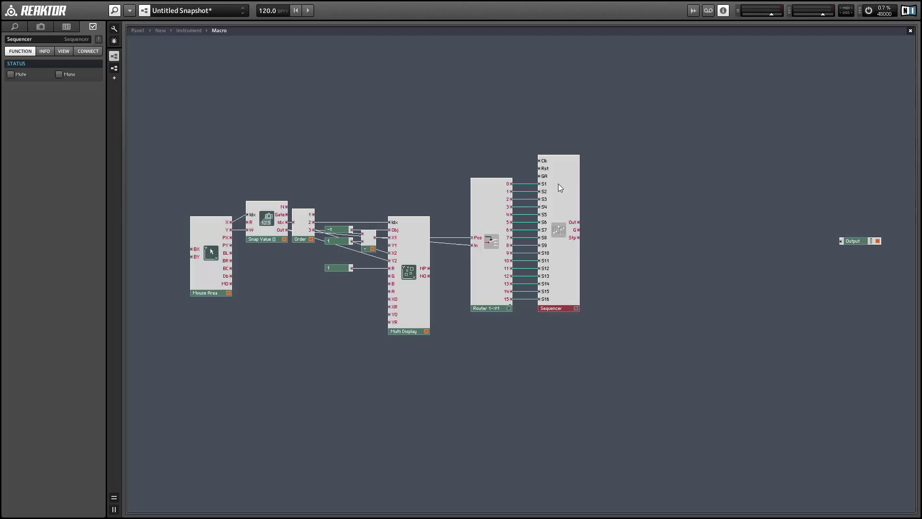
{"action": "left_click_drag", "start_coordinate": [558, 184], "coordinate": [589, 183]}
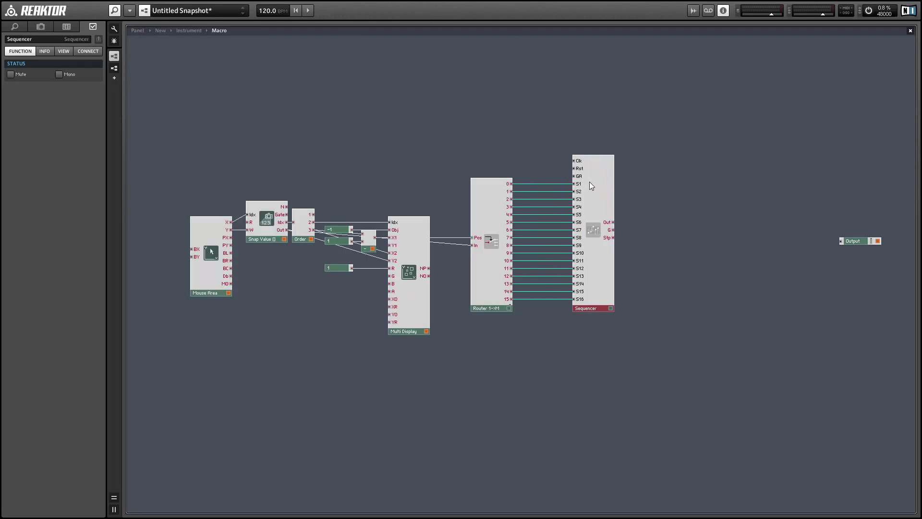
- Insert a MIDI In Gate module and wire its output to the Sequencer's GA and Rst inputs
{"action": "right_click", "coordinate": [485, 78]}
{"action": "mouse_move", "coordinate": [488, 82]}
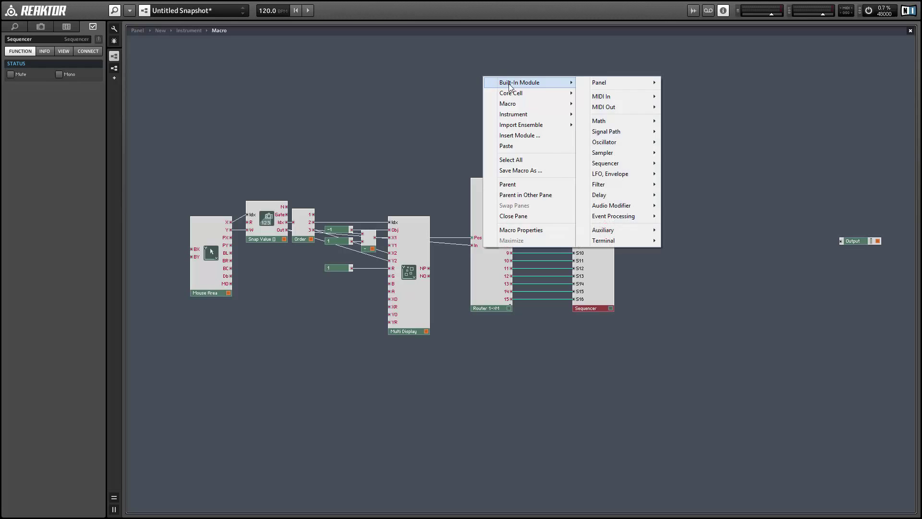
{"action": "mouse_move", "coordinate": [639, 105]}
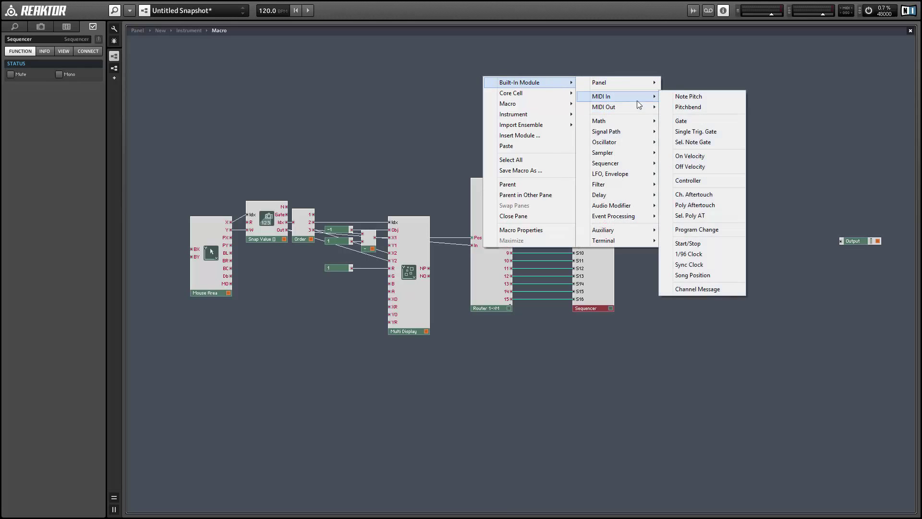
{"action": "left_click", "coordinate": [698, 120]}
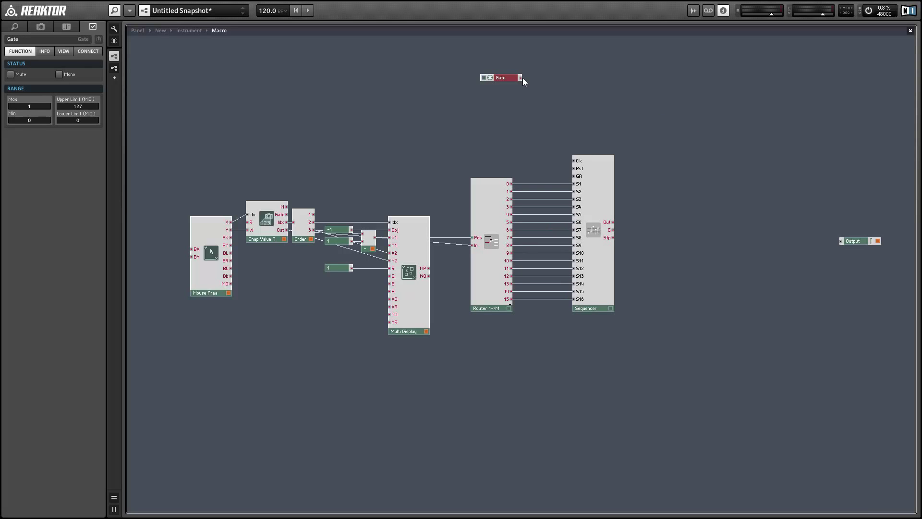
{"action": "left_click_drag", "start_coordinate": [520, 78], "coordinate": [579, 178]}
{"action": "left_click_drag", "start_coordinate": [508, 76], "coordinate": [554, 173]}
{"action": "left_click_drag", "start_coordinate": [557, 176], "coordinate": [574, 168]}
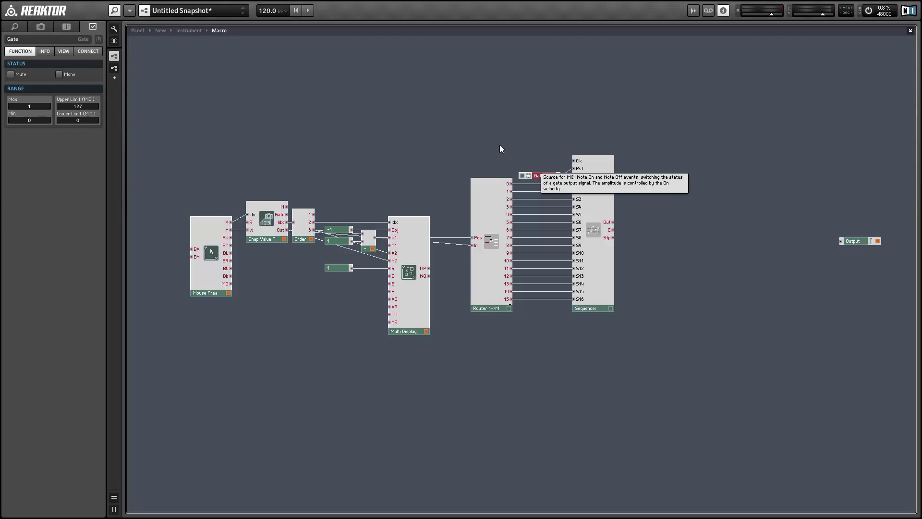
- Insert a Compare module and move the Gate module beside it
{"action": "right_click", "coordinate": [390, 93]}
{"action": "mouse_move", "coordinate": [405, 100]}
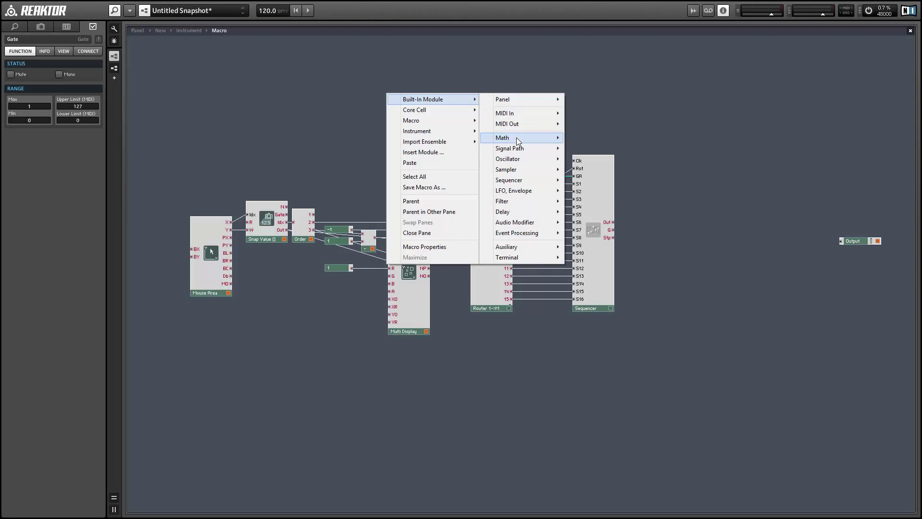
{"action": "mouse_move", "coordinate": [517, 137]}
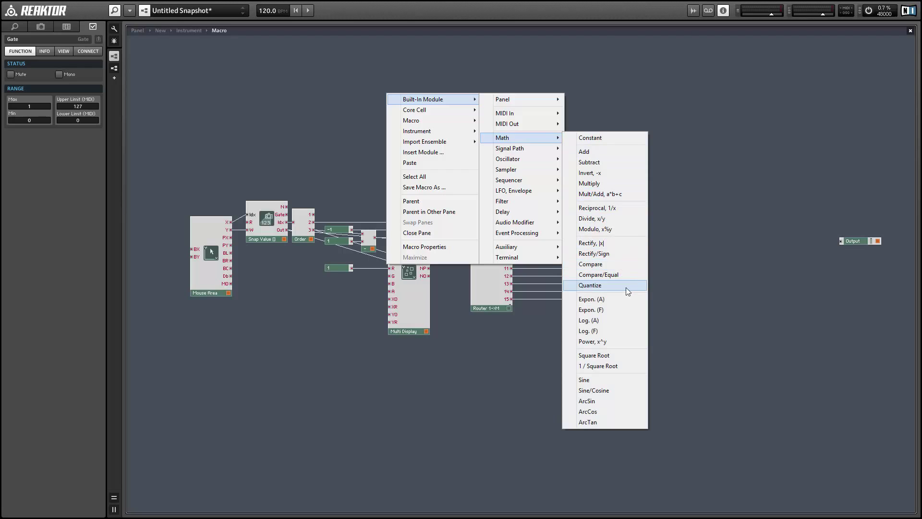
{"action": "left_click", "coordinate": [619, 264]}
{"action": "left_click_drag", "start_coordinate": [546, 177], "coordinate": [357, 99]}
{"action": "left_click", "coordinate": [371, 102]}
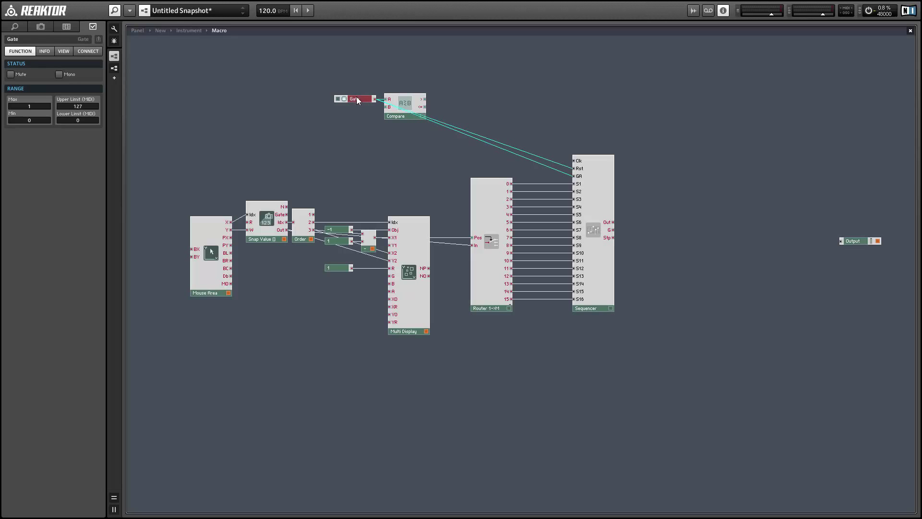
- Add a two-input M->1 Router fed by Compare's > output, driving the Sequencer's Rst input
{"action": "right_click", "coordinate": [459, 74]}
{"action": "mouse_move", "coordinate": [495, 78]}
{"action": "mouse_move", "coordinate": [577, 120]}
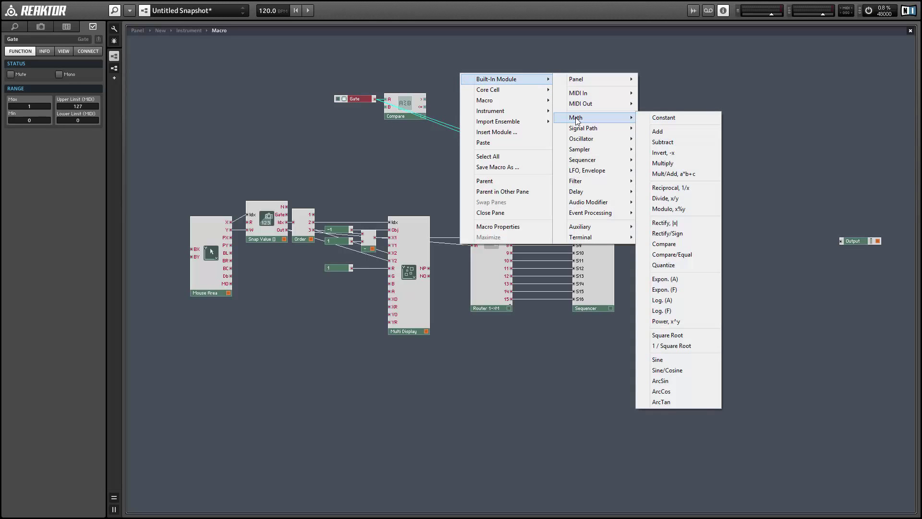
{"action": "mouse_move", "coordinate": [619, 213]}
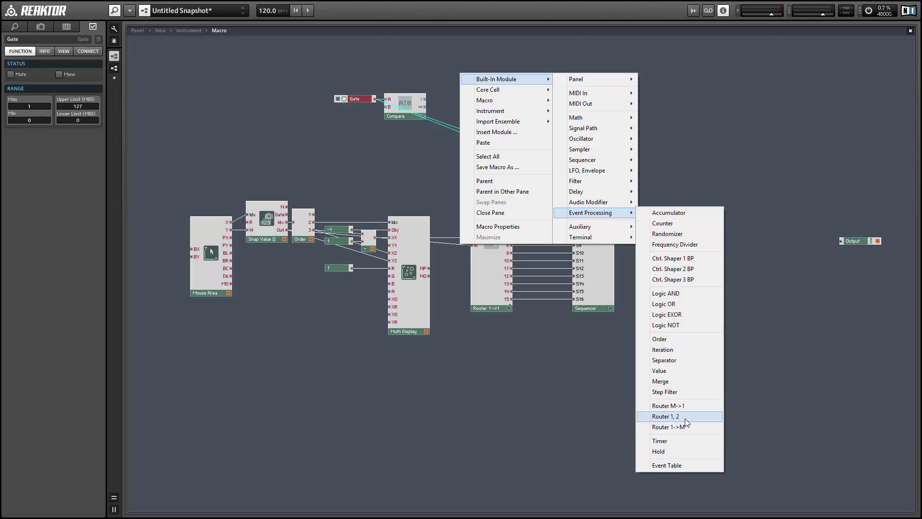
{"action": "left_click", "coordinate": [672, 406]}
{"action": "left_click_drag", "start_coordinate": [28, 99], "coordinate": [35, 91]}
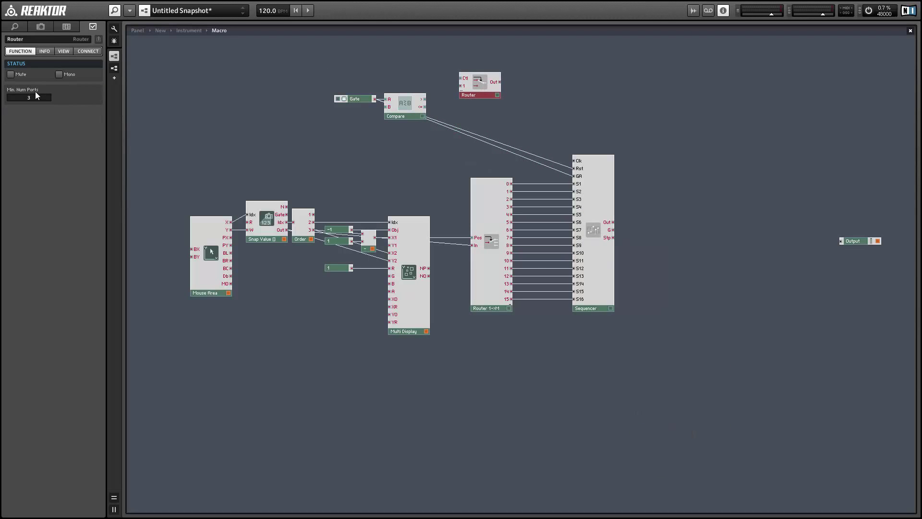
{"action": "mouse_move", "coordinate": [411, 109]}
{"action": "left_mouse_down"}
{"action": "mouse_move", "coordinate": [408, 123]}
{"action": "mouse_move", "coordinate": [461, 98]}
{"action": "mouse_move", "coordinate": [473, 106]}
{"action": "mouse_move", "coordinate": [451, 125]}
{"action": "left_mouse_up"}
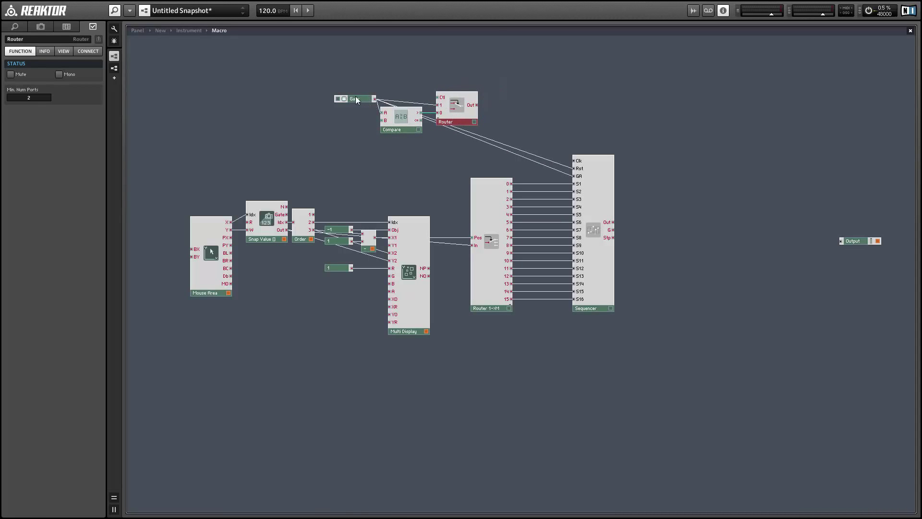
{"action": "left_click_drag", "start_coordinate": [355, 97], "coordinate": [357, 103]}
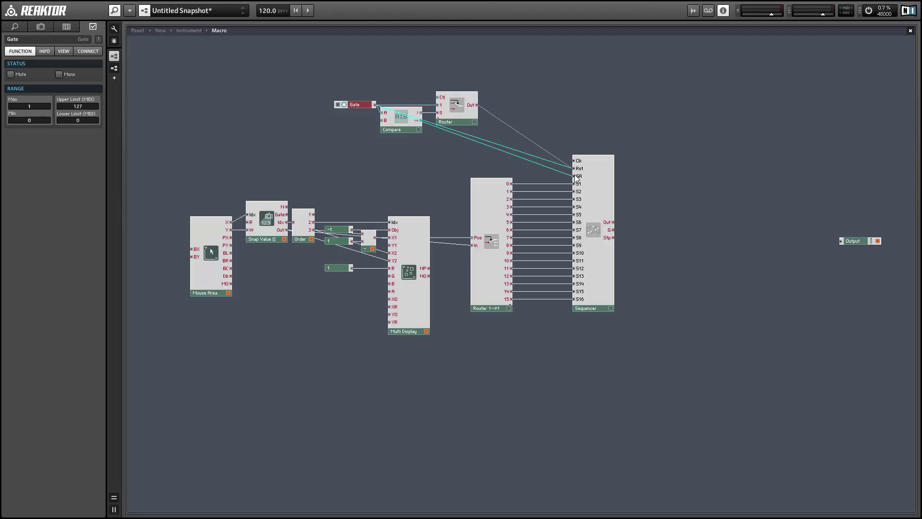
{"action": "left_click_drag", "start_coordinate": [574, 168], "coordinate": [475, 107]}
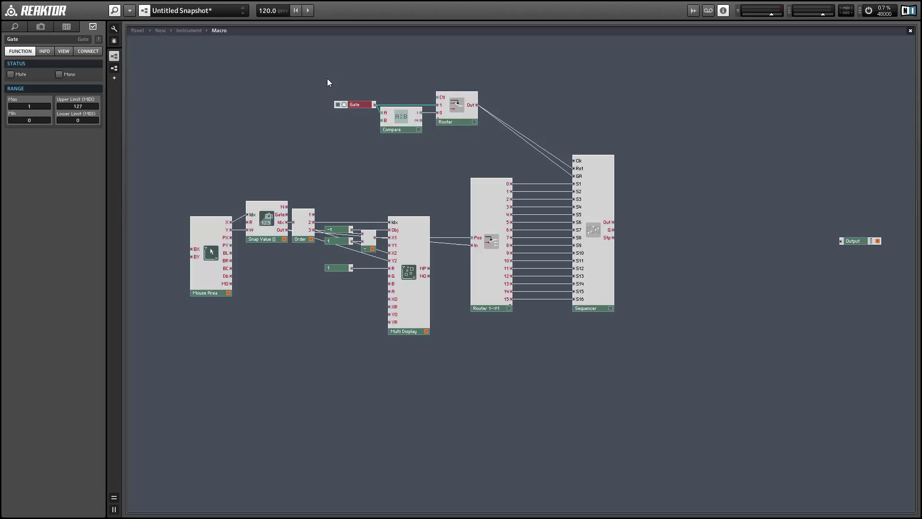
- Create a button control on the Router's Ctl input named 'Max Vel.'
{"action": "right_click", "coordinate": [438, 98]}
{"action": "left_click", "coordinate": [472, 101]}
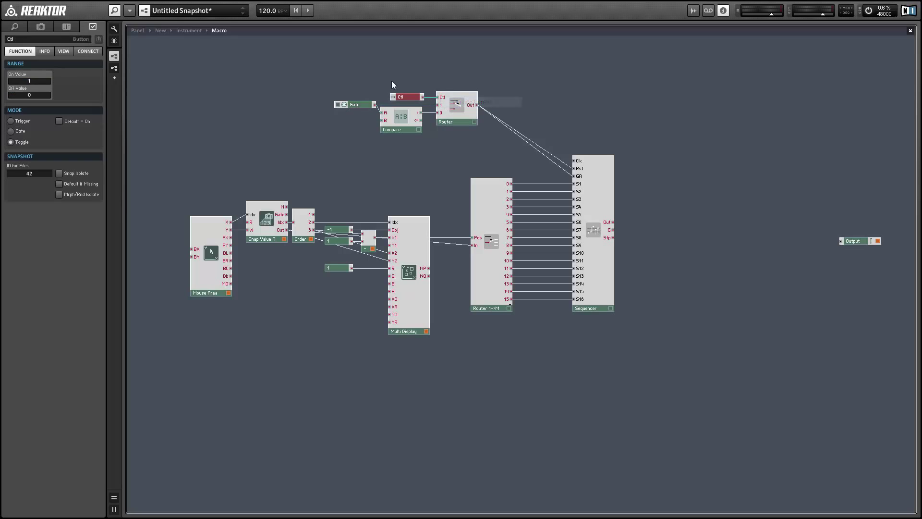
{"action": "type", "text": "Ma"}
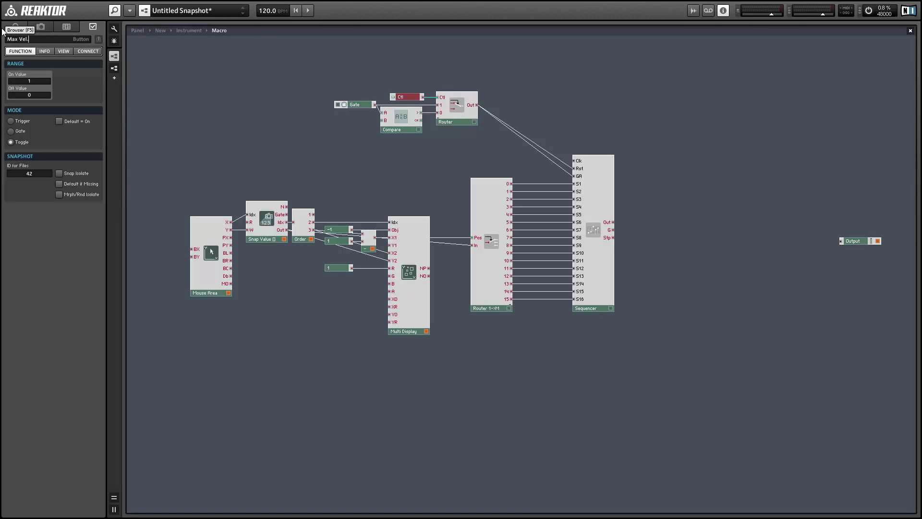
{"action": "type", "text": "x Vel."}
{"action": "key", "text": "Return"}
- Wire Compare's > output to Router input 1 and move Gate, Compare, Max Vel. and Router toward the Sequencer
{"action": "left_click_drag", "start_coordinate": [345, 85], "coordinate": [460, 125]}
{"action": "left_click", "coordinate": [439, 128]}
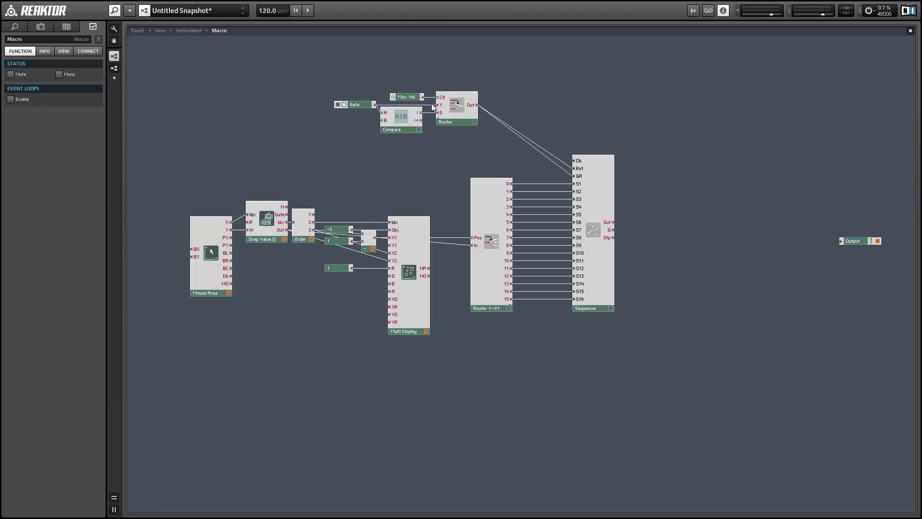
{"action": "left_click_drag", "start_coordinate": [419, 113], "coordinate": [438, 105]}
{"action": "left_click_drag", "start_coordinate": [364, 104], "coordinate": [391, 121]}
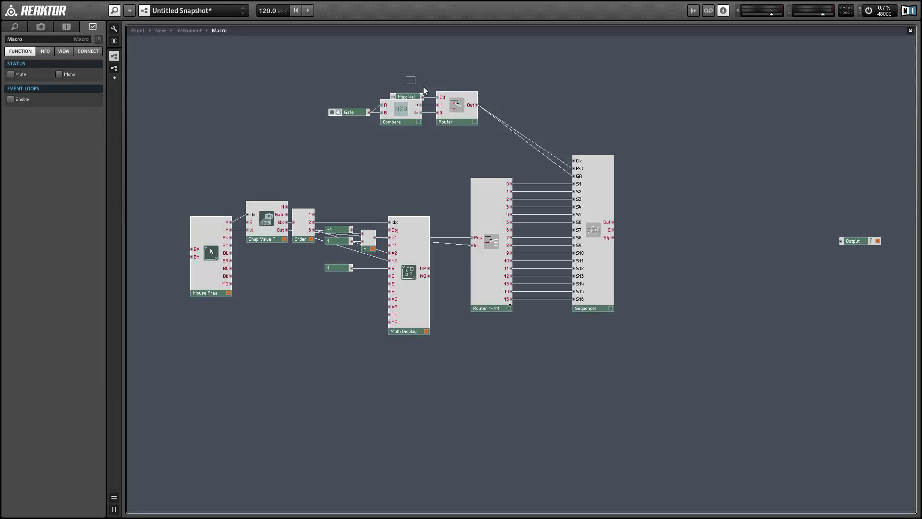
{"action": "left_click", "coordinate": [408, 97]}
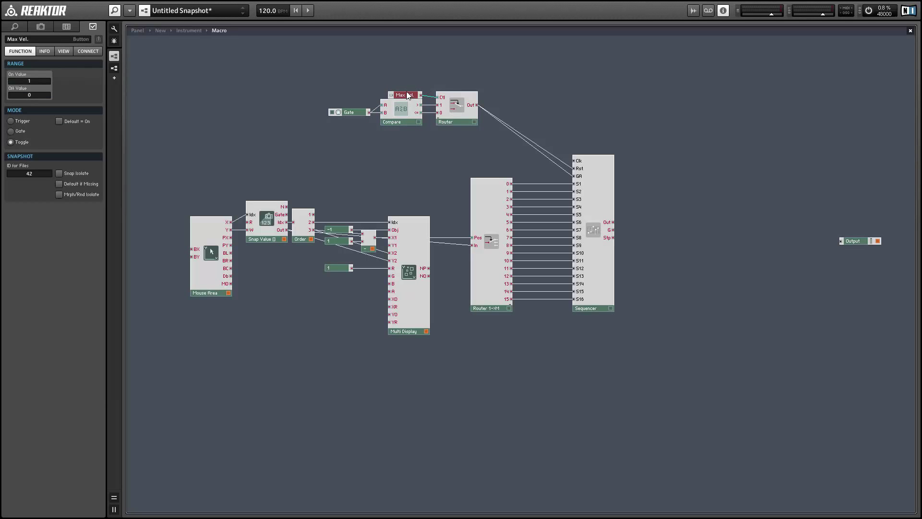
{"action": "left_click_drag", "start_coordinate": [354, 83], "coordinate": [456, 118]}
{"action": "left_click_drag", "start_coordinate": [456, 119], "coordinate": [437, 155]}
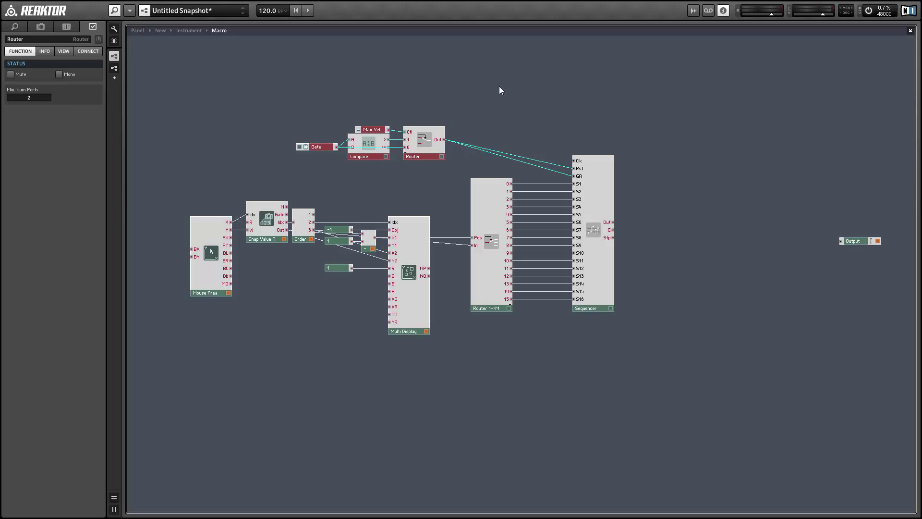
- Add a Terminal In Port wired to the Sequencer's Clk input
{"action": "right_click", "coordinate": [499, 85]}
{"action": "mouse_move", "coordinate": [552, 92]}
{"action": "mouse_move", "coordinate": [653, 250]}
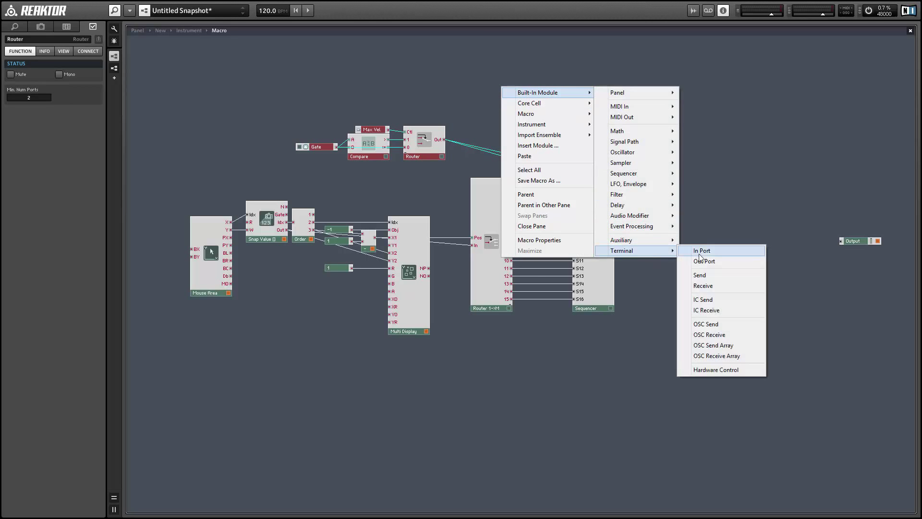
{"action": "left_click", "coordinate": [699, 253]}
{"action": "left_click_drag", "start_coordinate": [524, 89], "coordinate": [574, 160]}
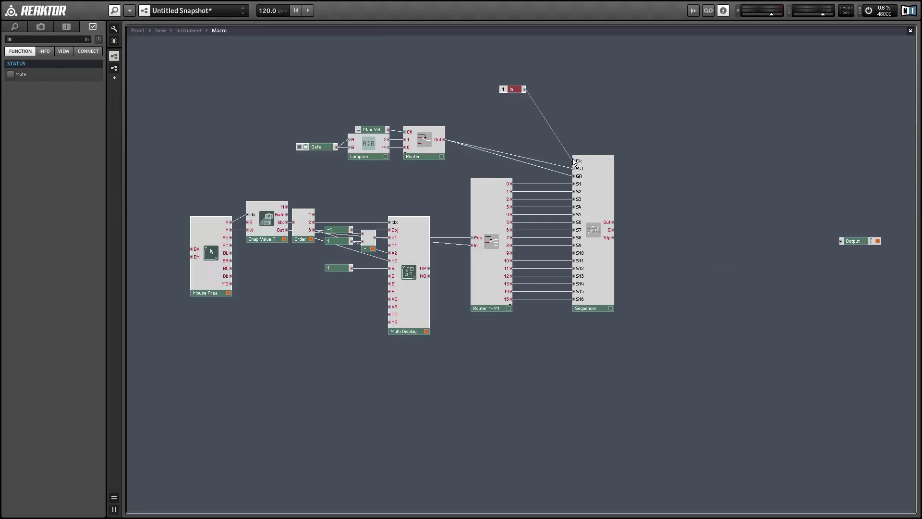
{"action": "left_click_drag", "start_coordinate": [508, 91], "coordinate": [544, 165]}
- Add an Out Port fed by the Sequencer's Out, delete the Output meter, and go up to the Instrument
{"action": "right_click", "coordinate": [731, 169]}
{"action": "mouse_move", "coordinate": [735, 176]}
{"action": "mouse_move", "coordinate": [850, 332]}
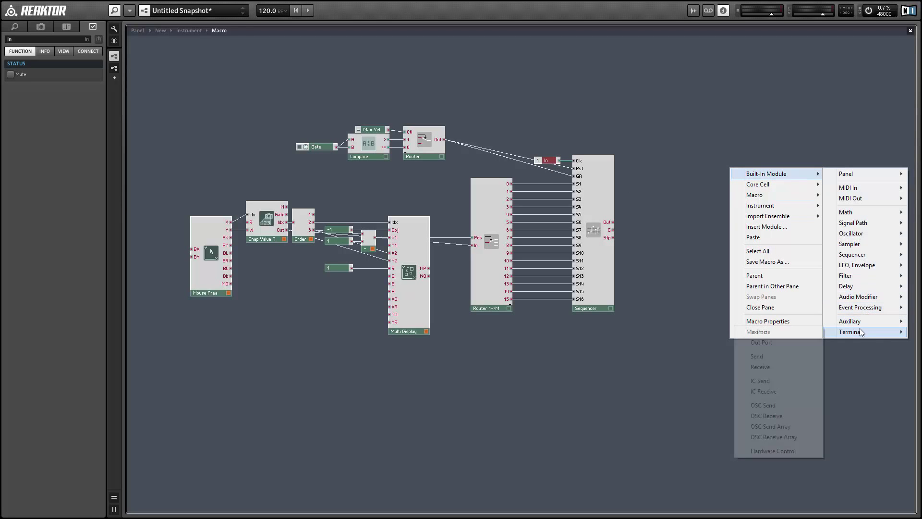
{"action": "left_click", "coordinate": [778, 343]}
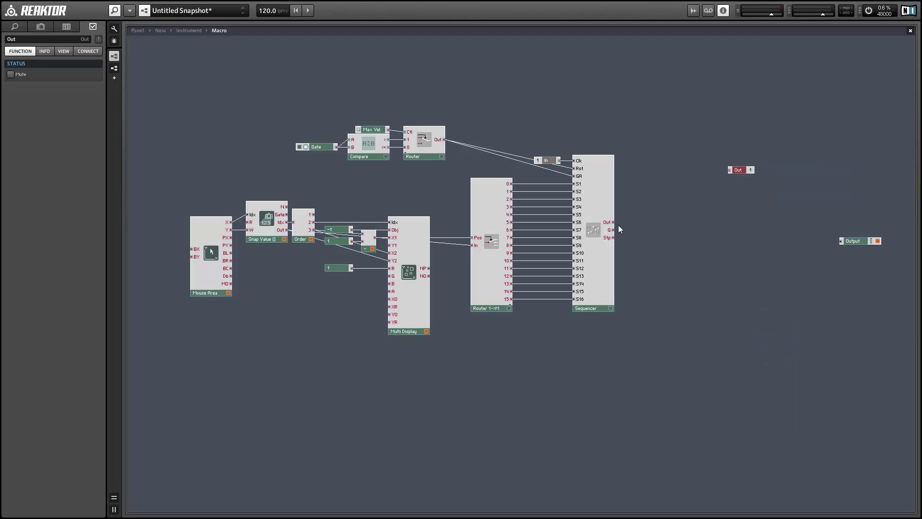
{"action": "left_click_drag", "start_coordinate": [610, 223], "coordinate": [665, 227]}
{"action": "left_click", "coordinate": [863, 242]}
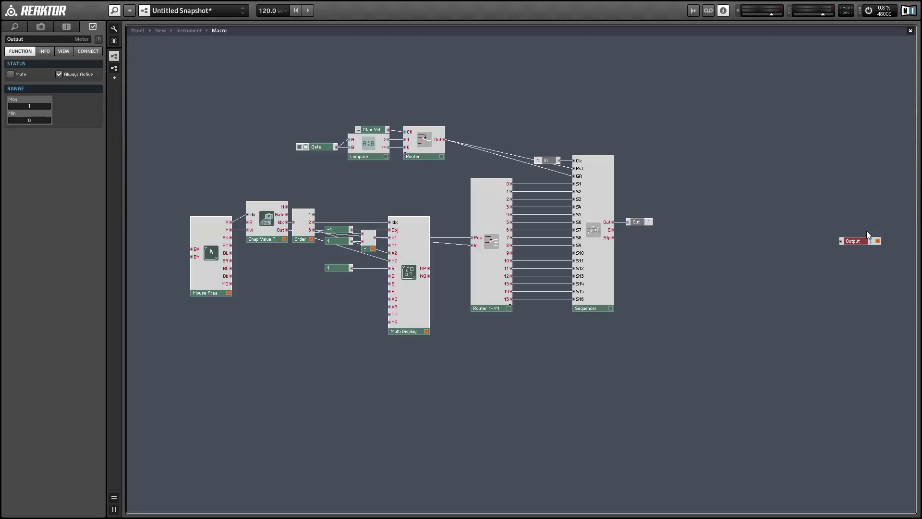
{"action": "key", "text": "Delete"}
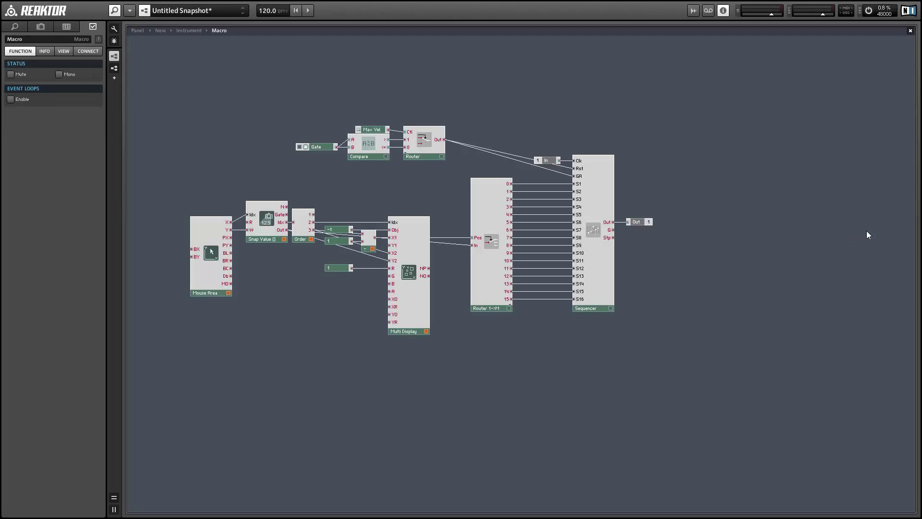
{"action": "double_click", "coordinate": [218, 144]}
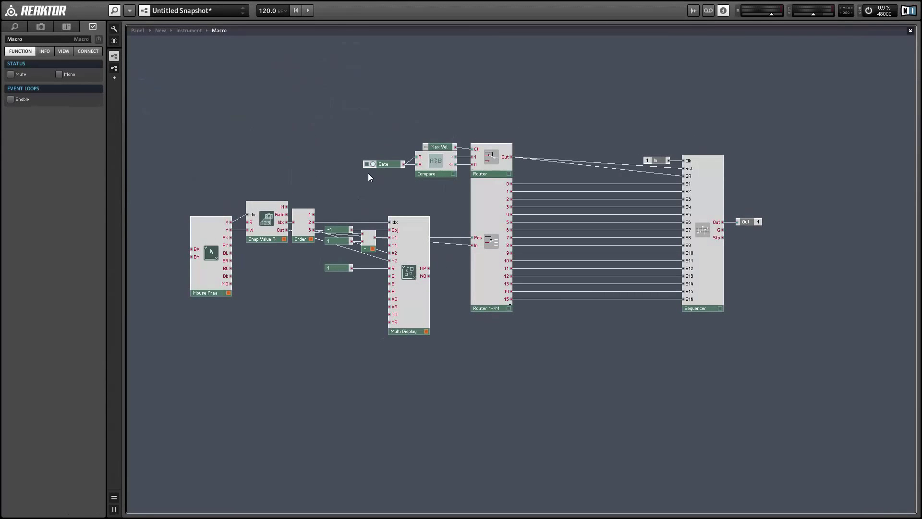
- Return from the macro to the Instrument structure
{"action": "double_click", "coordinate": [365, 177]}
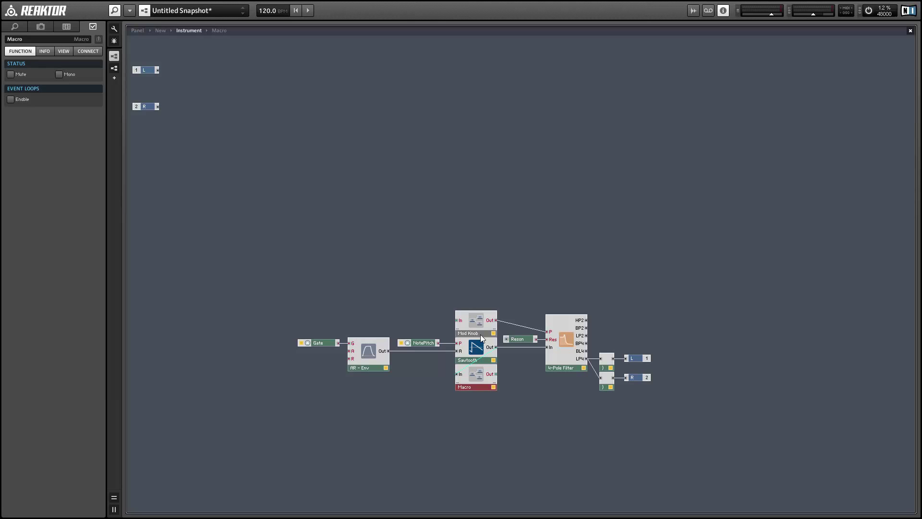
- Inside the macro, wire the Sequencer's Out into a new Send module, delete the Out port, and position the Send
{"action": "double_click", "coordinate": [477, 376]}
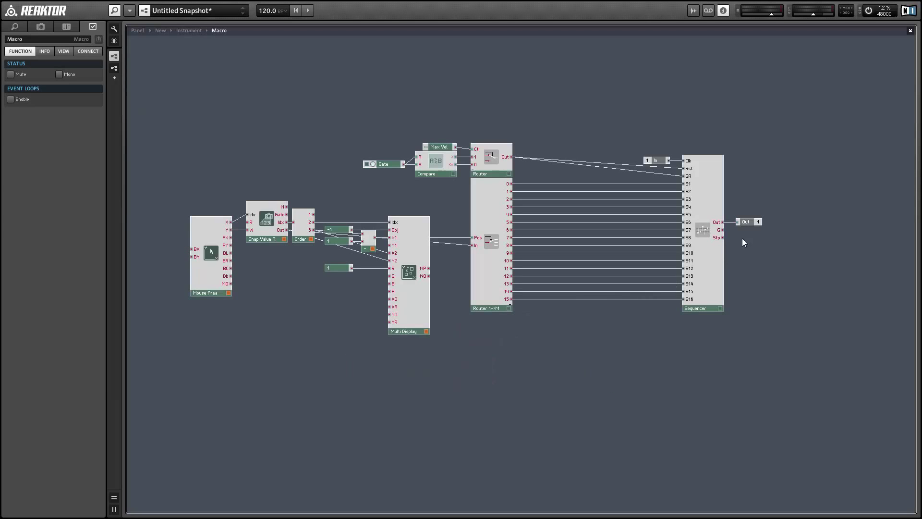
{"action": "right_click", "coordinate": [743, 186]}
{"action": "mouse_move", "coordinate": [748, 192]}
{"action": "mouse_move", "coordinate": [865, 349]}
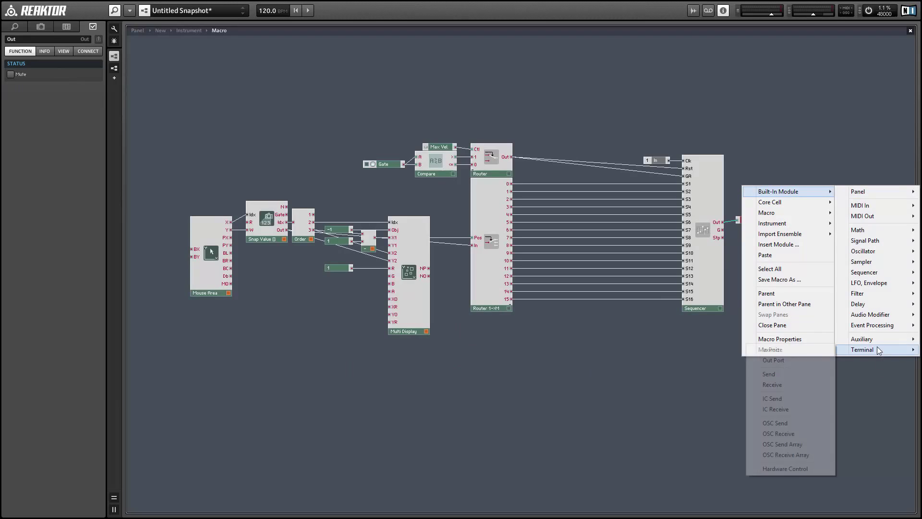
{"action": "left_click", "coordinate": [794, 374]}
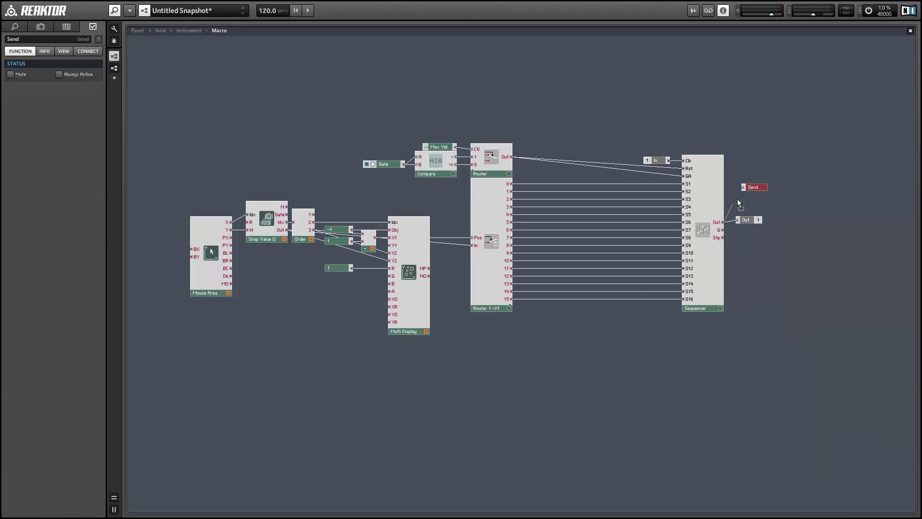
{"action": "left_click_drag", "start_coordinate": [744, 187], "coordinate": [723, 222]}
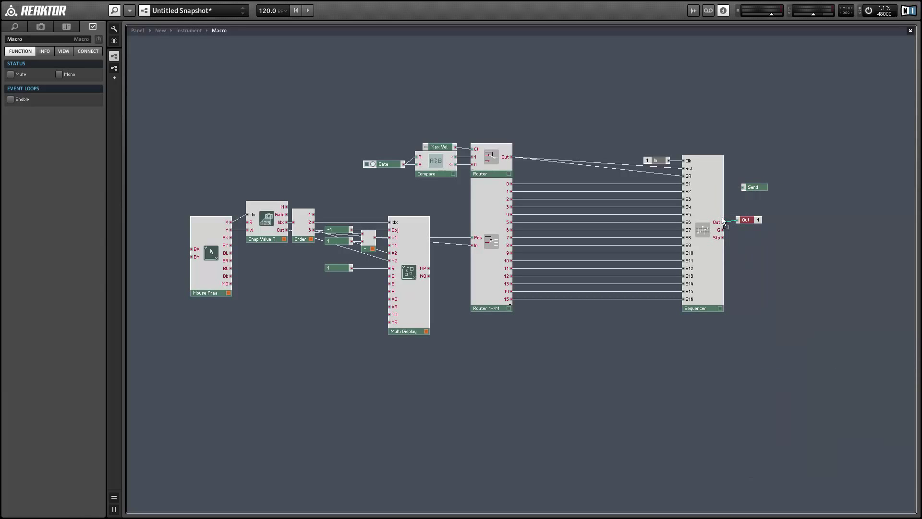
{"action": "left_click", "coordinate": [747, 220]}
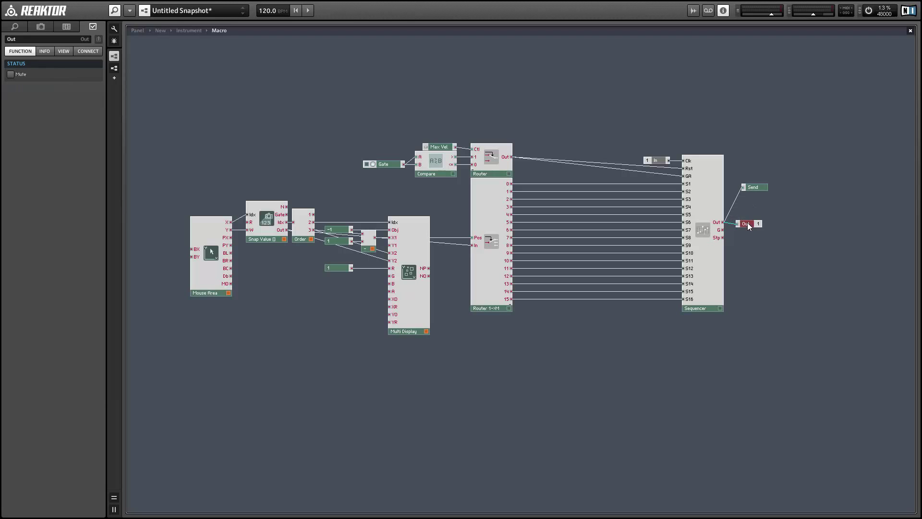
{"action": "key", "text": "Delete"}
{"action": "left_click_drag", "start_coordinate": [760, 188], "coordinate": [755, 222]}
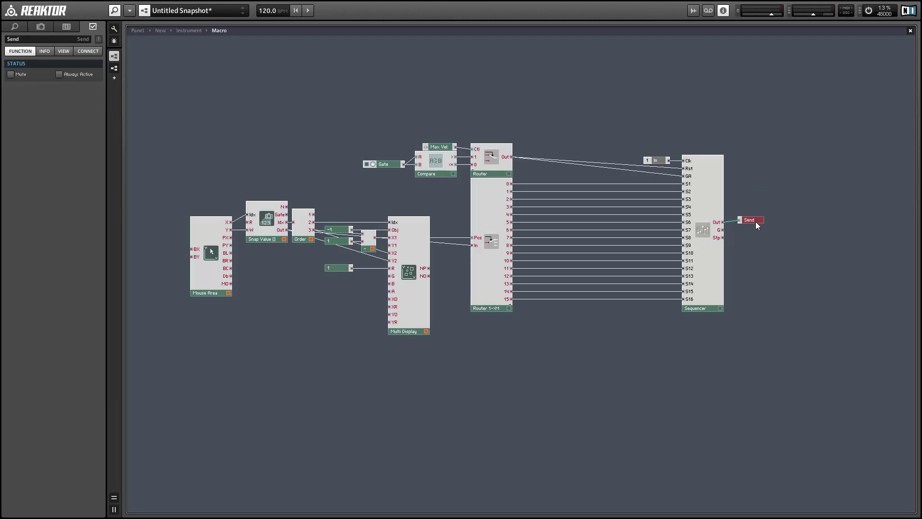
- Back at the Instrument level, enter 'Seq' in the macro's name field in the sidebar
{"action": "double_click", "coordinate": [397, 97]}
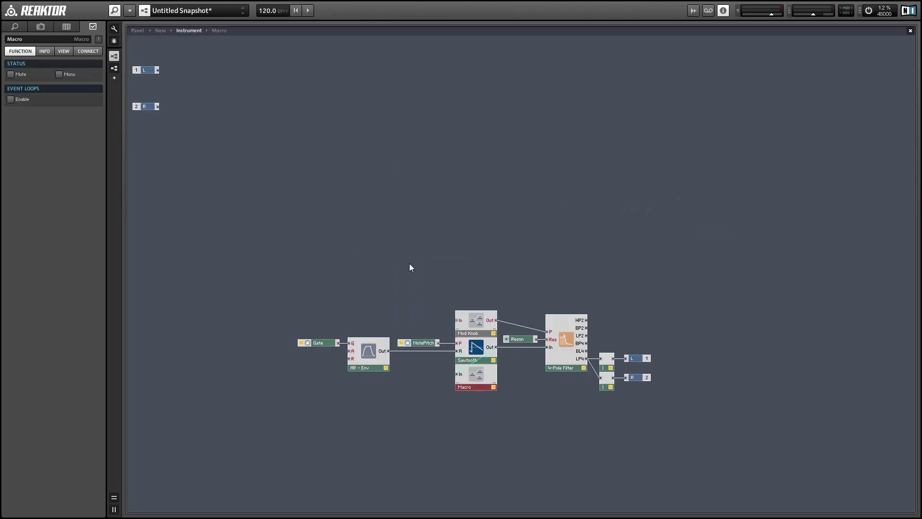
{"action": "left_click", "coordinate": [15, 39]}
{"action": "type", "text": "Seq"}
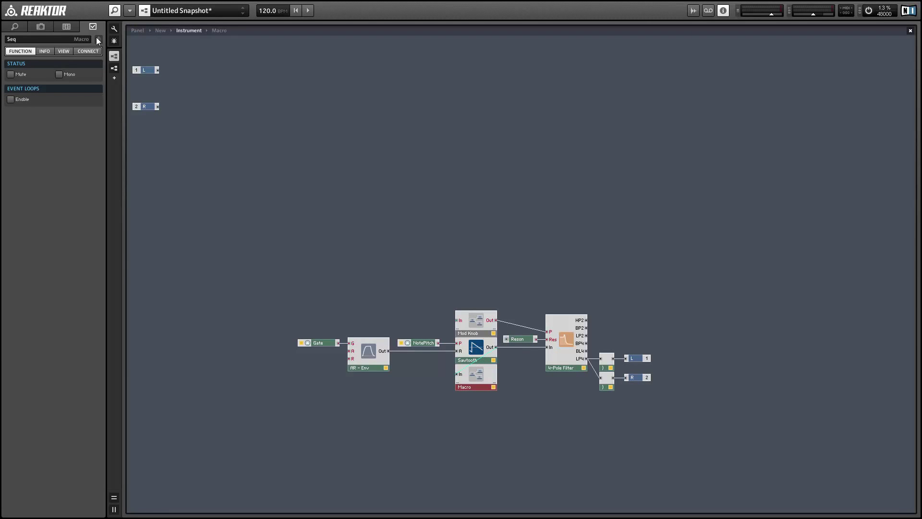
{"action": "left_click", "coordinate": [496, 413]}
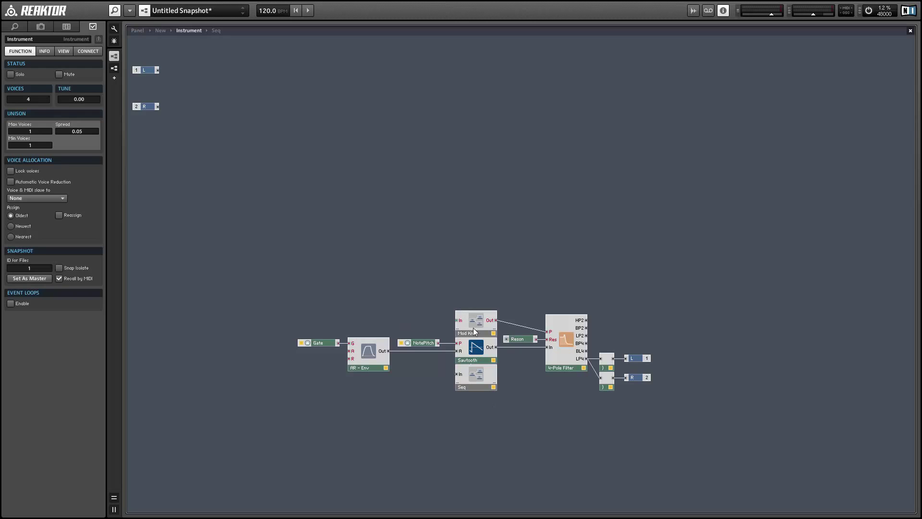
- Move the Seq display down and right on the panel, then exit panel edit mode
{"action": "left_click", "coordinate": [138, 30]}
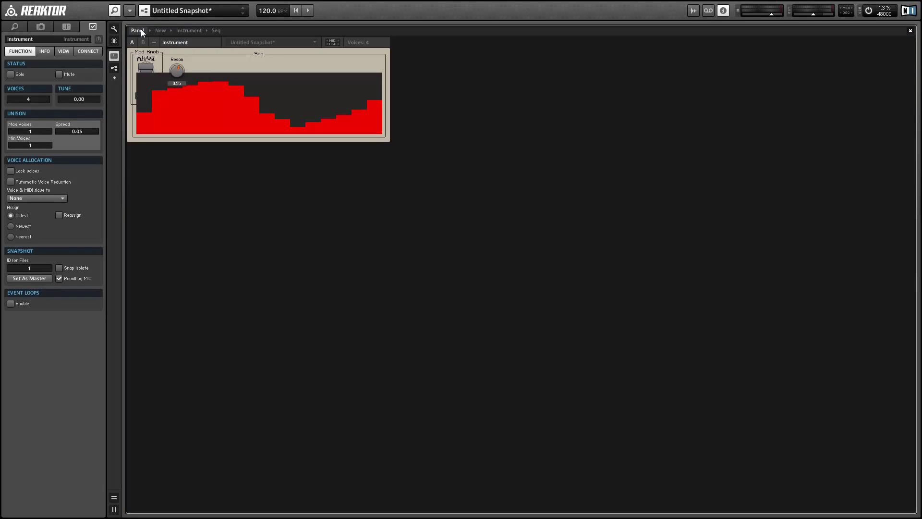
{"action": "left_click", "coordinate": [243, 76]}
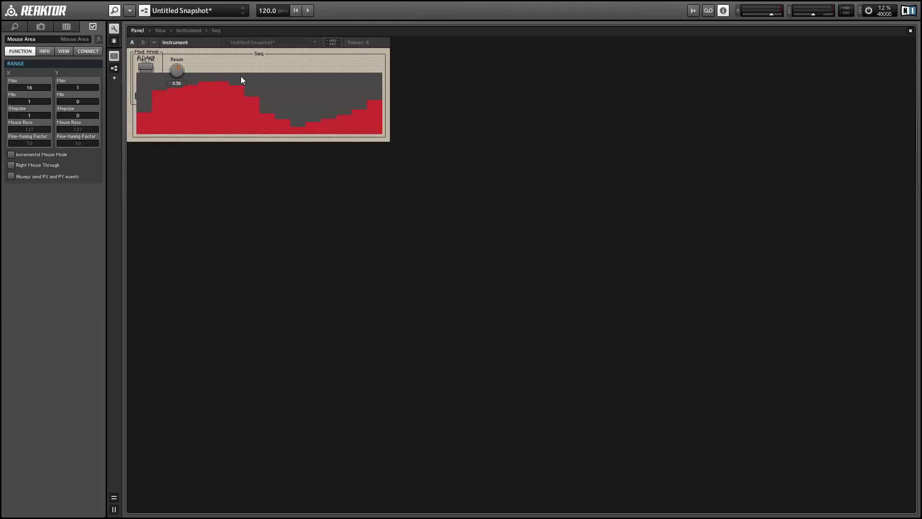
{"action": "left_click_drag", "start_coordinate": [308, 56], "coordinate": [326, 51]}
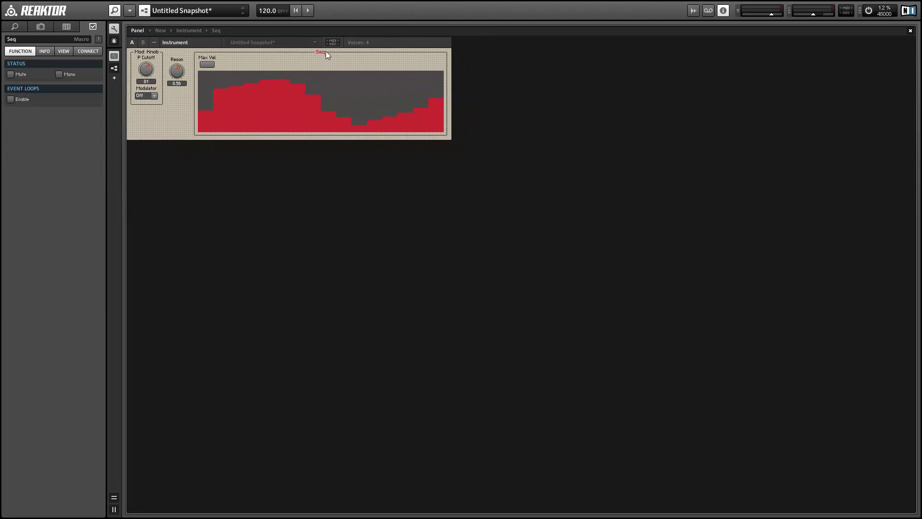
{"action": "left_click", "coordinate": [114, 28]}
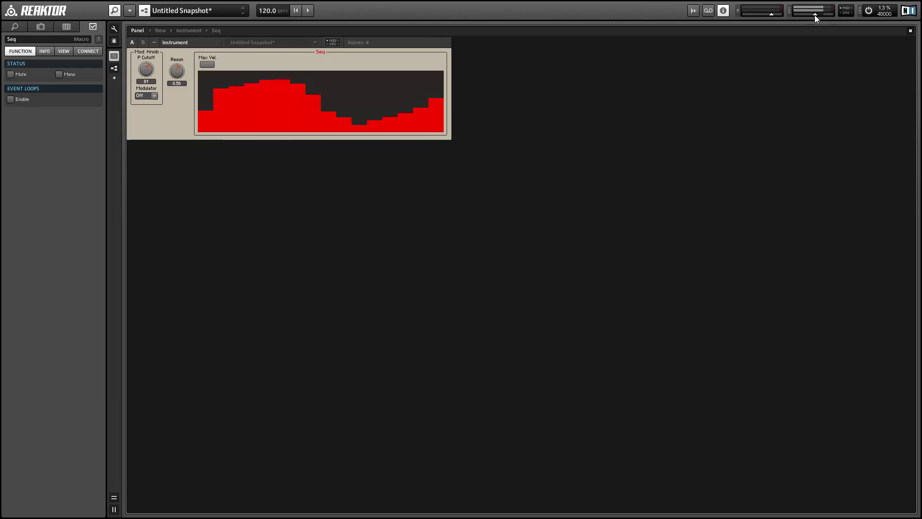
- Set the filter's Modulator dropdown to Send
{"action": "left_click", "coordinate": [208, 62]}
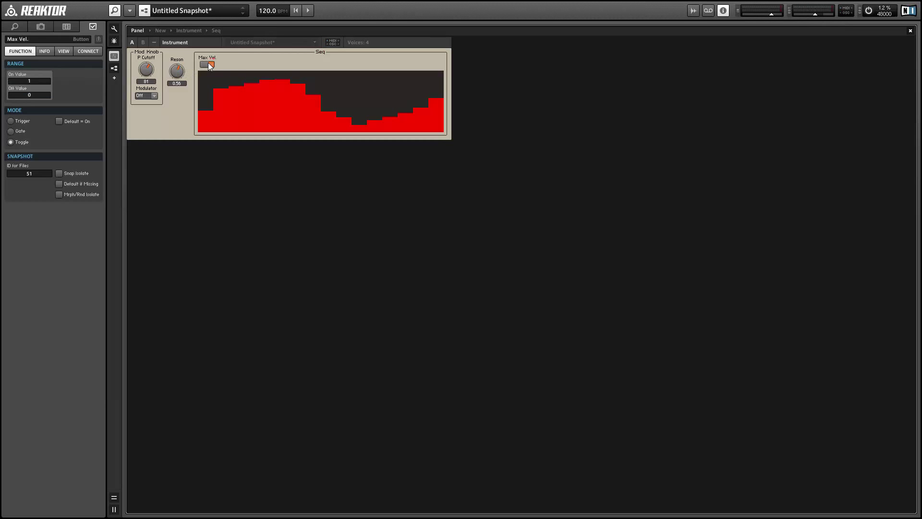
{"action": "left_click", "coordinate": [148, 94]}
{"action": "left_click", "coordinate": [153, 91]}
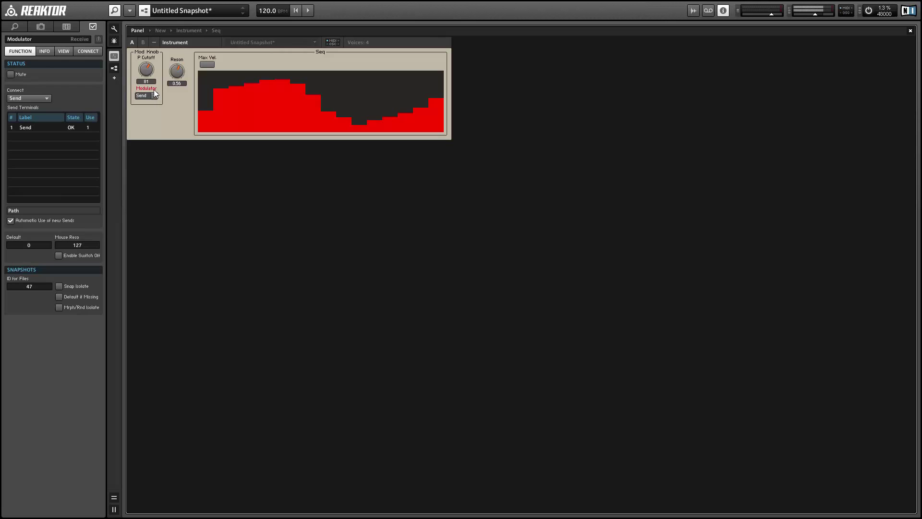
- Open the Seq macro's internal structure
{"action": "mouse_move", "coordinate": [221, 76]}
{"action": "mouse_move", "coordinate": [269, 76]}
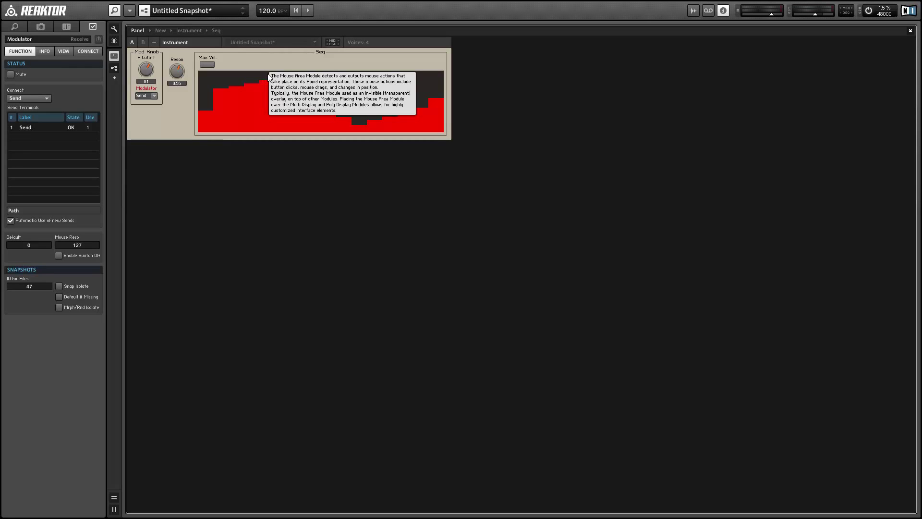
{"action": "double_click", "coordinate": [295, 62]}
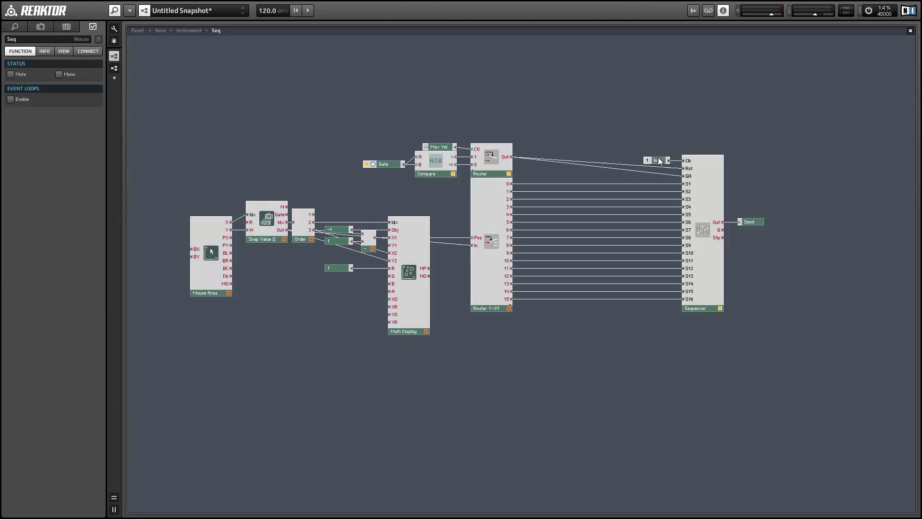
- Move the In module up-left, clear of the Router, leaving nothing selected
{"action": "left_click_drag", "start_coordinate": [658, 161], "coordinate": [426, 82]}
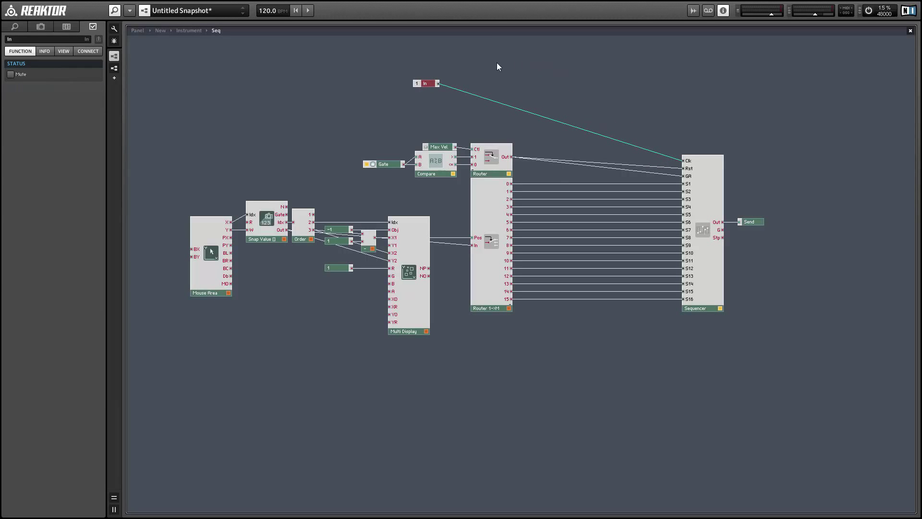
{"action": "left_click_drag", "start_coordinate": [173, 196], "coordinate": [475, 335]}
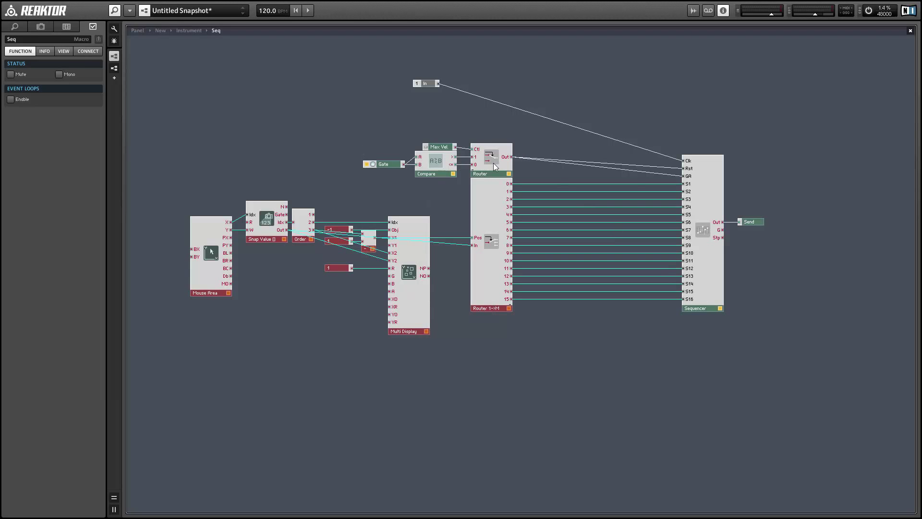
{"action": "left_click", "coordinate": [638, 171]}
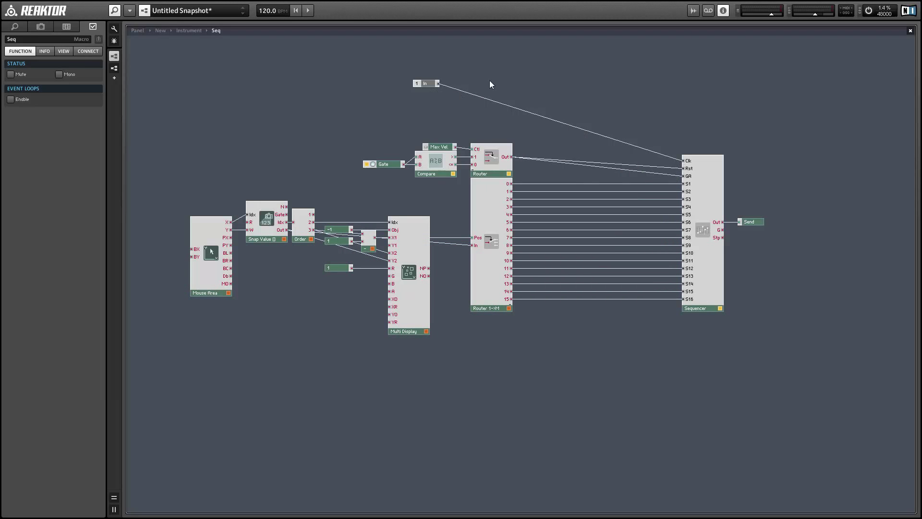
- Insert a Frequency Divider module and wire the In module into its In port
{"action": "right_click", "coordinate": [505, 63]}
{"action": "mouse_move", "coordinate": [509, 70]}
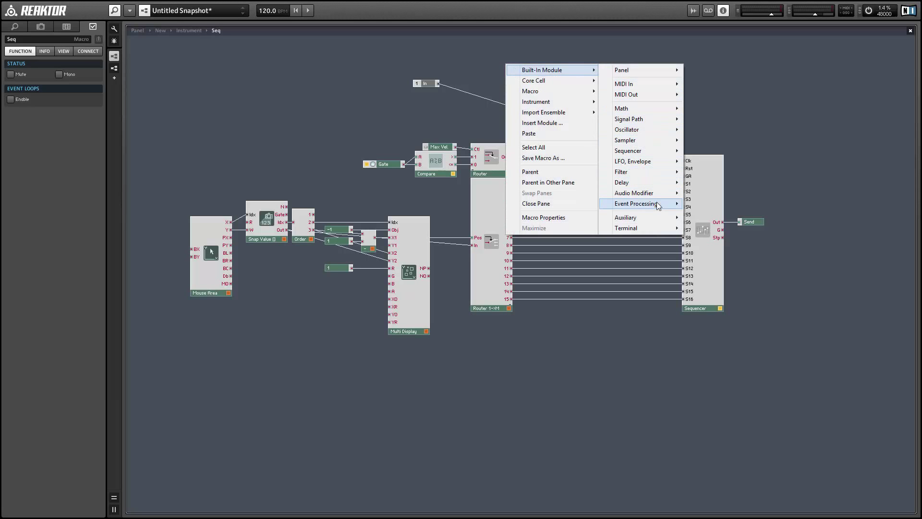
{"action": "mouse_move", "coordinate": [658, 205]}
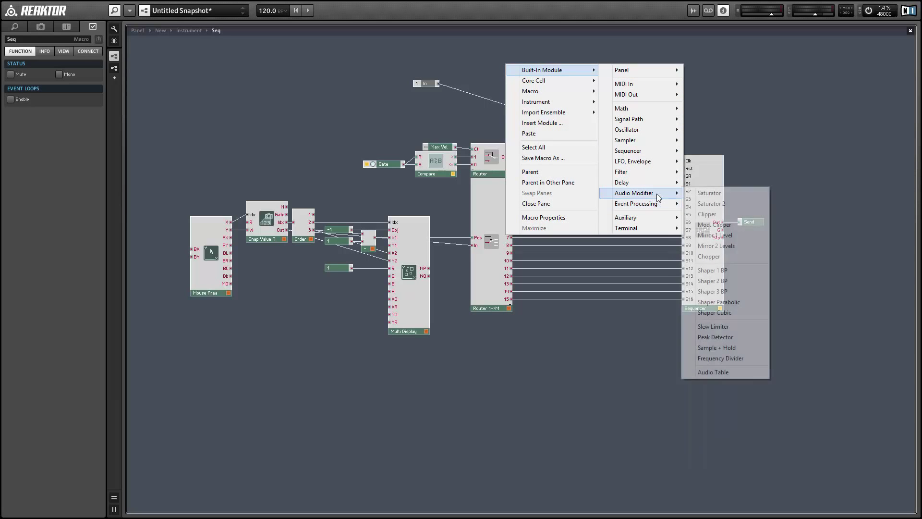
{"action": "left_click", "coordinate": [739, 358]}
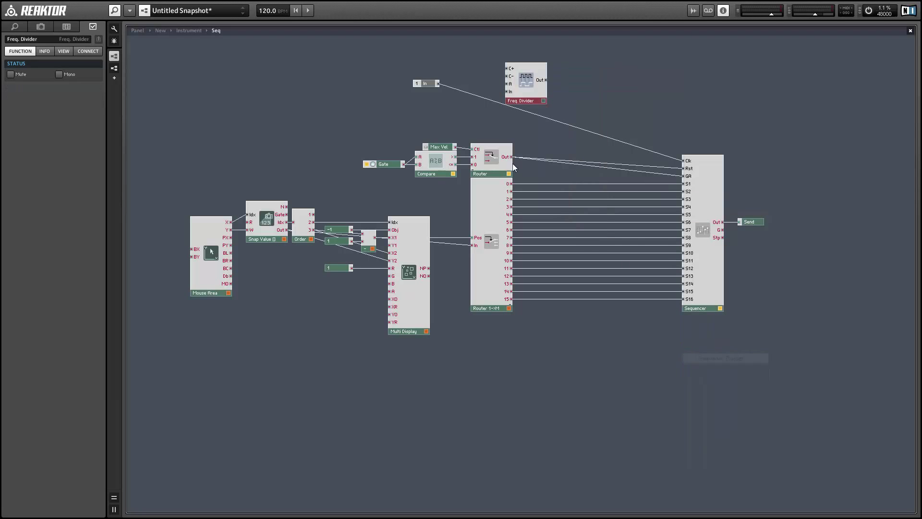
{"action": "left_click_drag", "start_coordinate": [437, 83], "coordinate": [482, 92]}
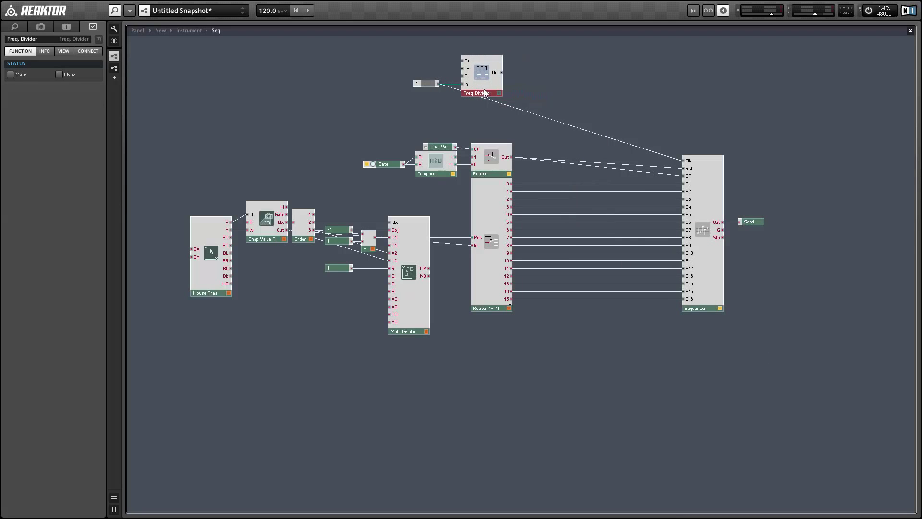
- Attach a constant 1 to the Freq. Divider's A input
{"action": "right_click", "coordinate": [466, 78]}
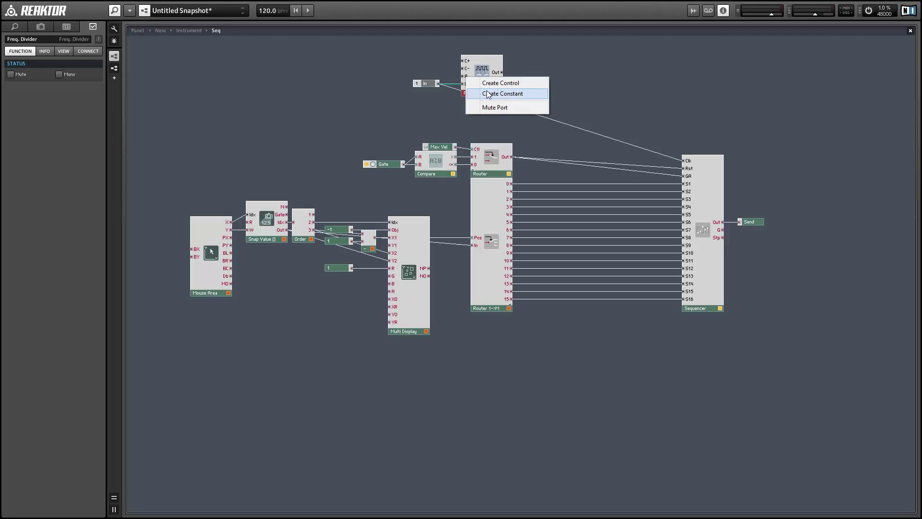
{"action": "left_click", "coordinate": [485, 94]}
{"action": "left_click", "coordinate": [419, 58]}
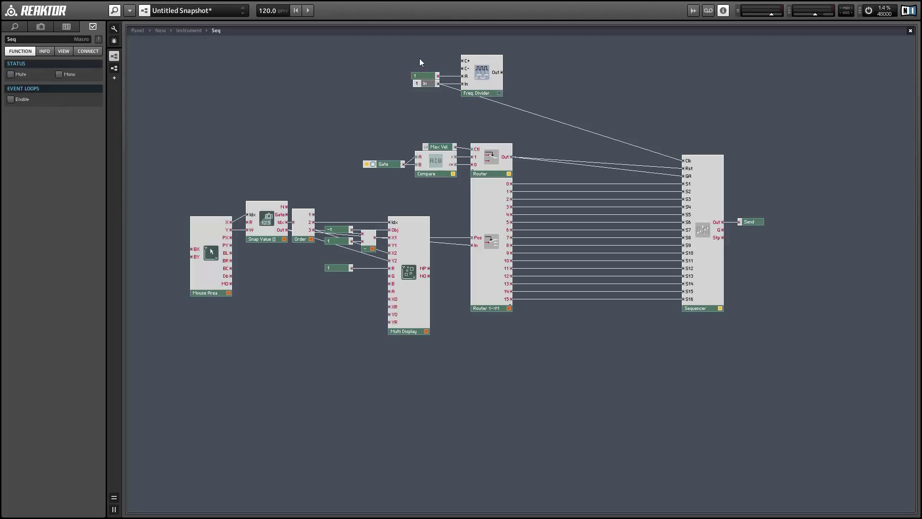
- Create a control named 'Speed' wired to the Freq. Divider's C+ and C- inputs
{"action": "right_click", "coordinate": [466, 61]}
{"action": "left_click", "coordinate": [483, 66]}
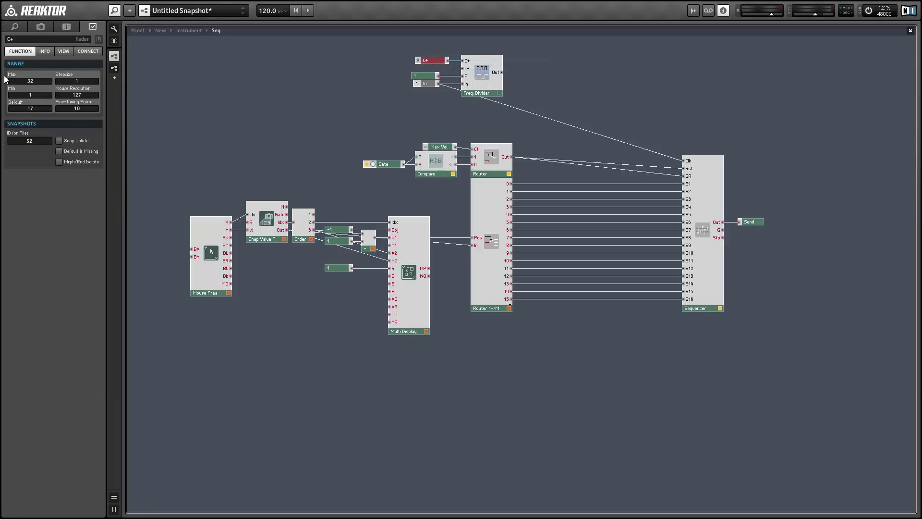
{"action": "left_click", "coordinate": [19, 38]}
{"action": "type", "text": "SD"}
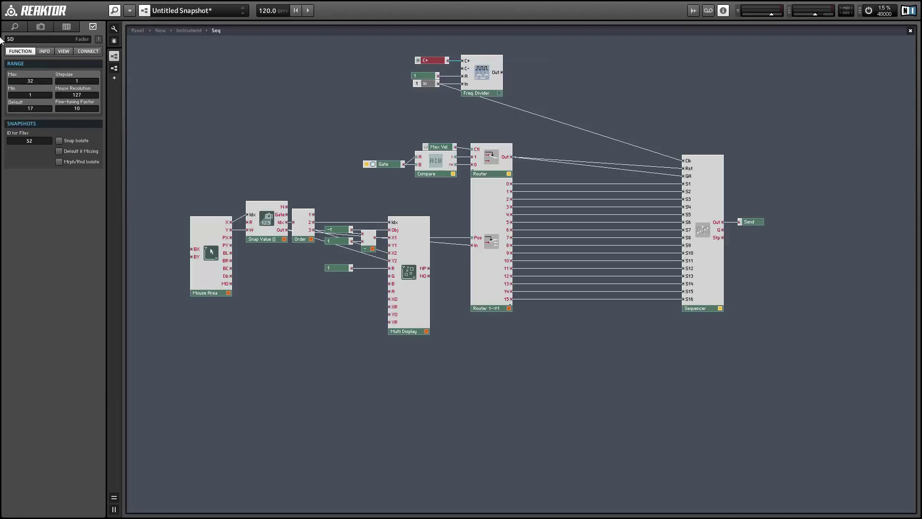
{"action": "key", "text": "BackSpace"}
{"action": "type", "text": "peed"}
{"action": "key", "text": "Return"}
{"action": "left_click_drag", "start_coordinate": [460, 73], "coordinate": [462, 69]}
{"action": "left_click", "coordinate": [402, 84]}
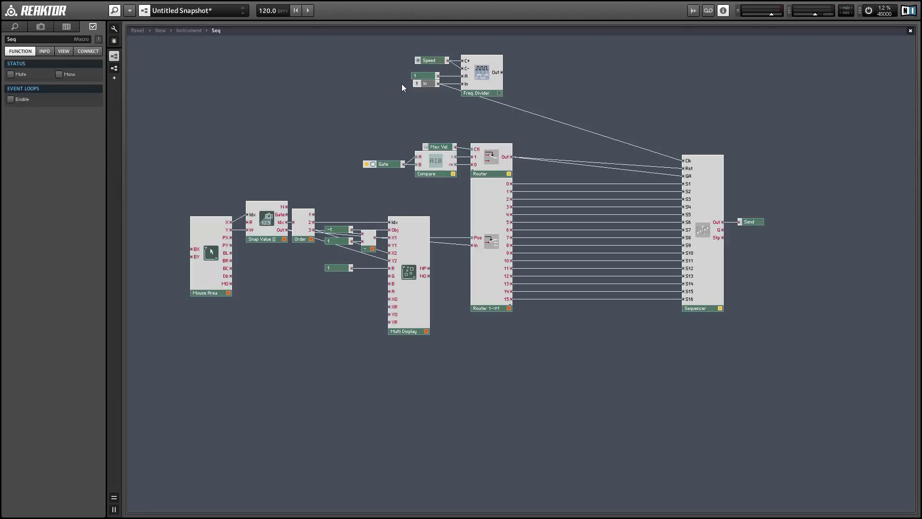
- Clock the Sequencer's Clk input from the Freq. Divider output and return to the panel
{"action": "left_click_drag", "start_coordinate": [428, 95], "coordinate": [439, 80]}
{"action": "left_click_drag", "start_coordinate": [502, 73], "coordinate": [682, 161]}
{"action": "left_click", "coordinate": [466, 110]}
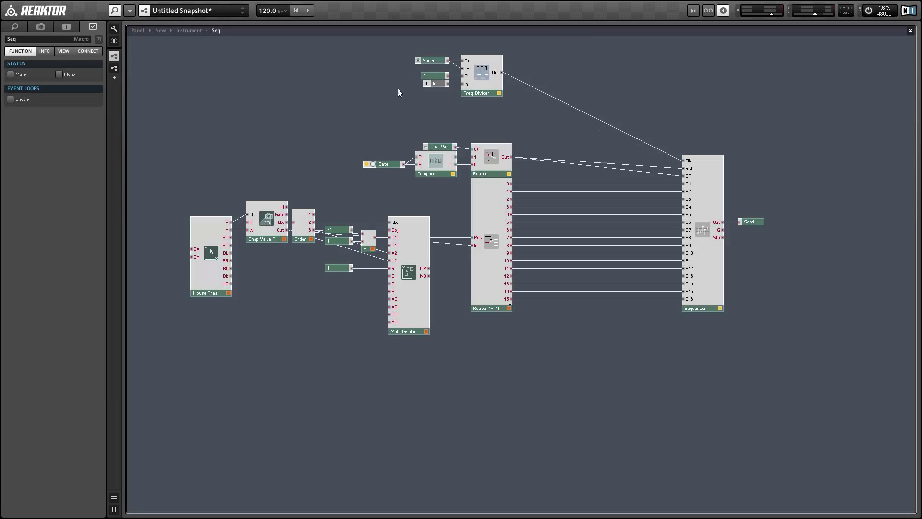
{"action": "left_click", "coordinate": [136, 31]}
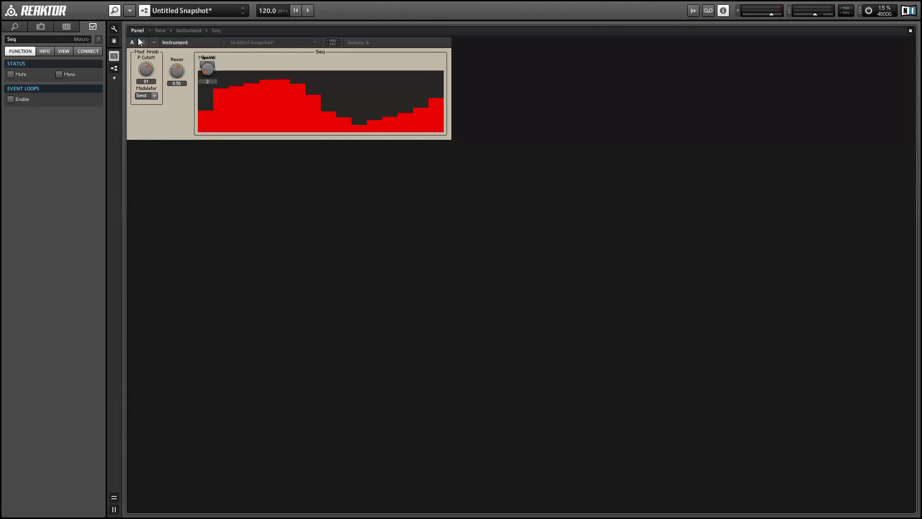
- Place the Speed knob above the sequencer display and raise it from 2 to 12
{"action": "left_click", "coordinate": [117, 30]}
{"action": "left_click", "coordinate": [230, 67]}
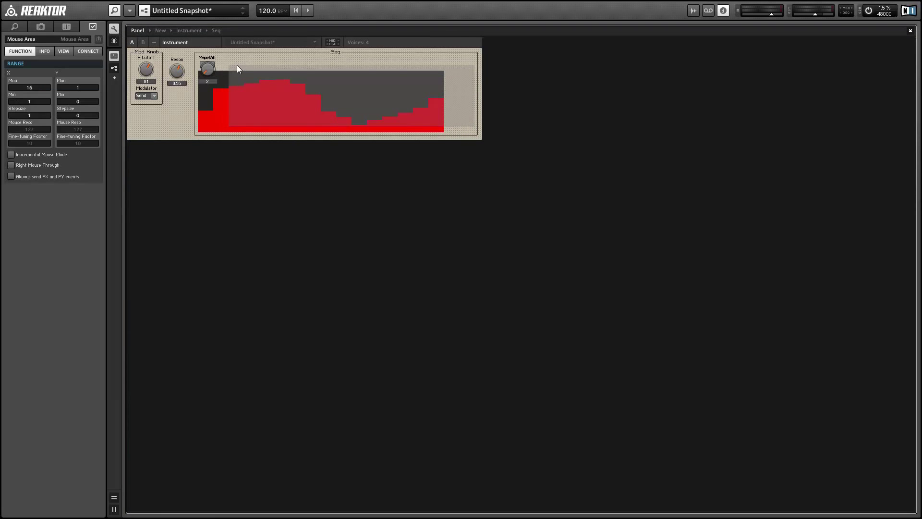
{"action": "left_click_drag", "start_coordinate": [213, 62], "coordinate": [238, 48]}
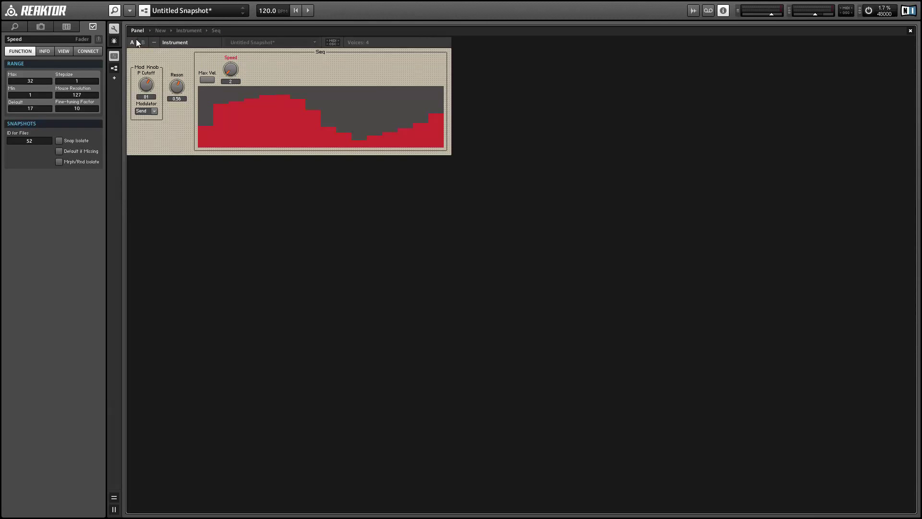
{"action": "left_click", "coordinate": [115, 28]}
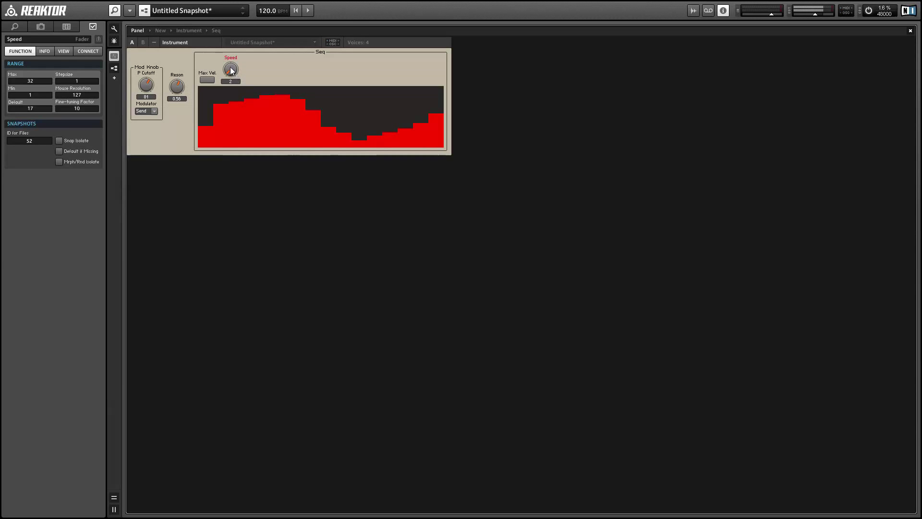
{"action": "left_click_drag", "start_coordinate": [233, 71], "coordinate": [234, 49]}
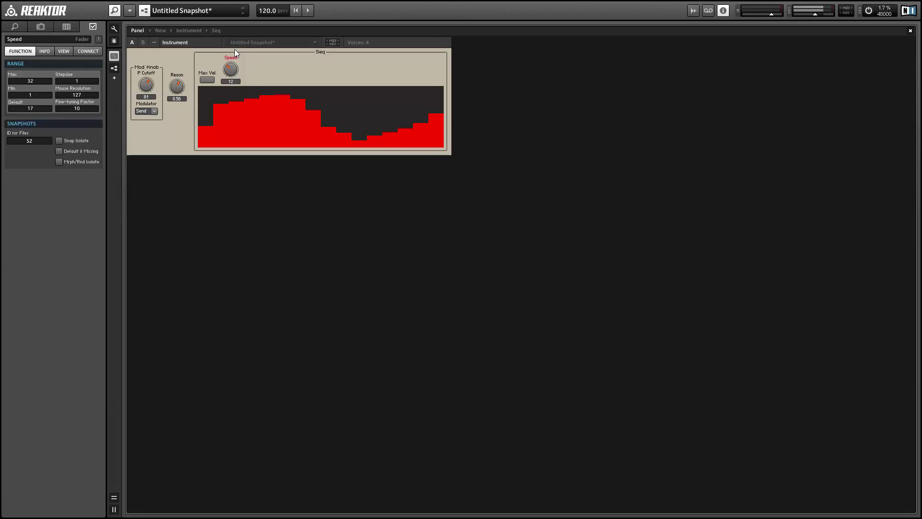